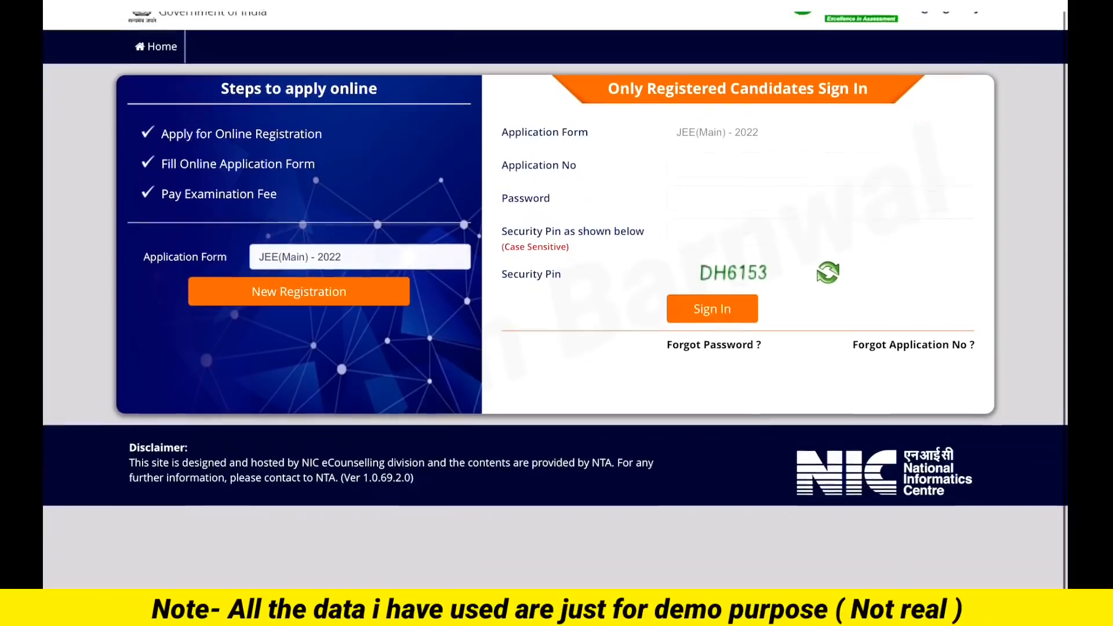
{"action": "scroll", "coordinate": [555, 258], "scroll_direction": "down", "scroll_amount": 1}
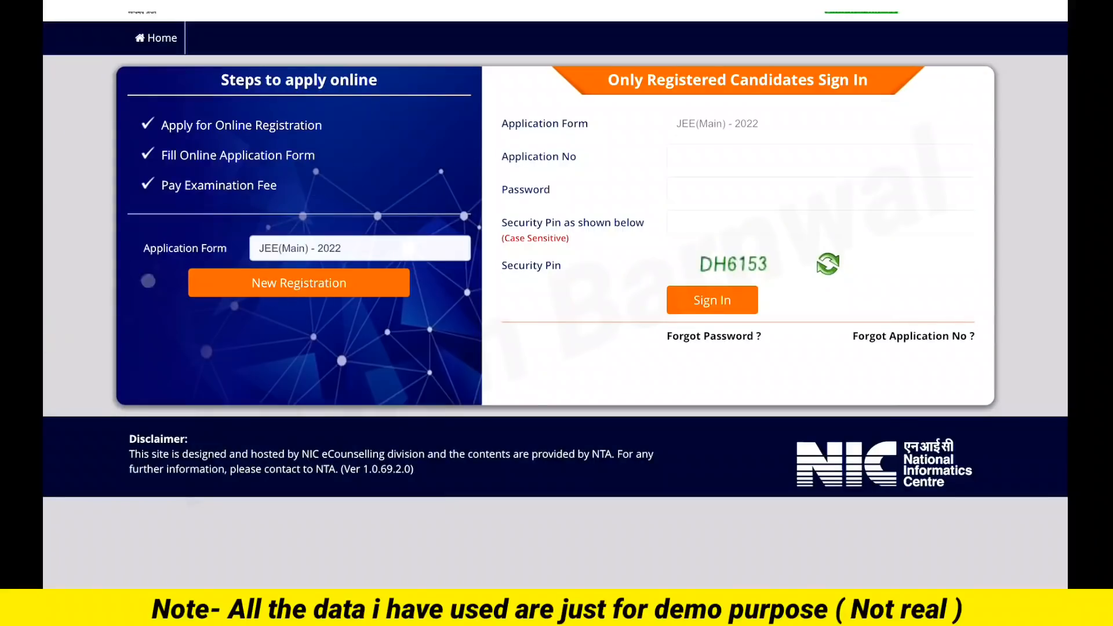
{"action": "left_click", "coordinate": [724, 157]}
{"action": "scroll", "coordinate": [723, 157], "scroll_direction": "up", "scroll_amount": 1}
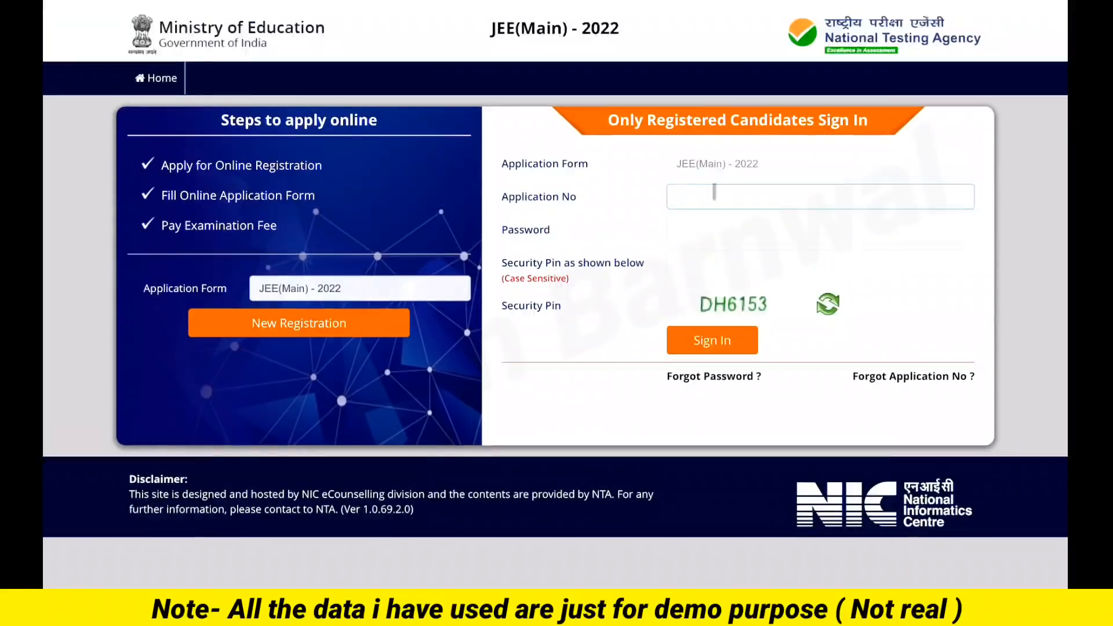
{"action": "left_click", "coordinate": [709, 230]}
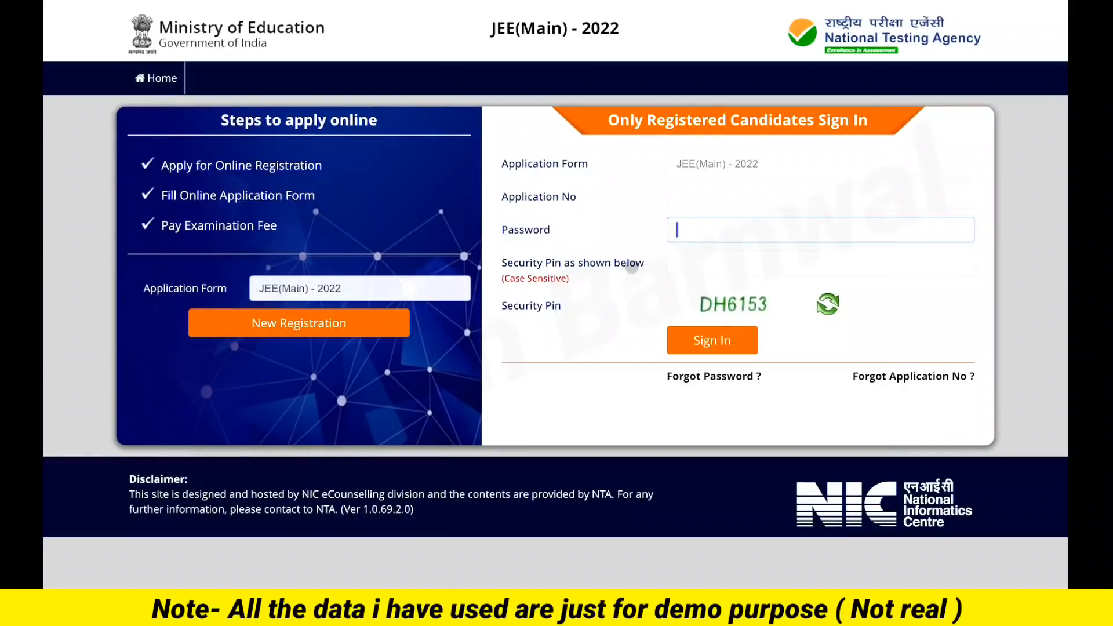
{"action": "left_click", "coordinate": [1050, 230]}
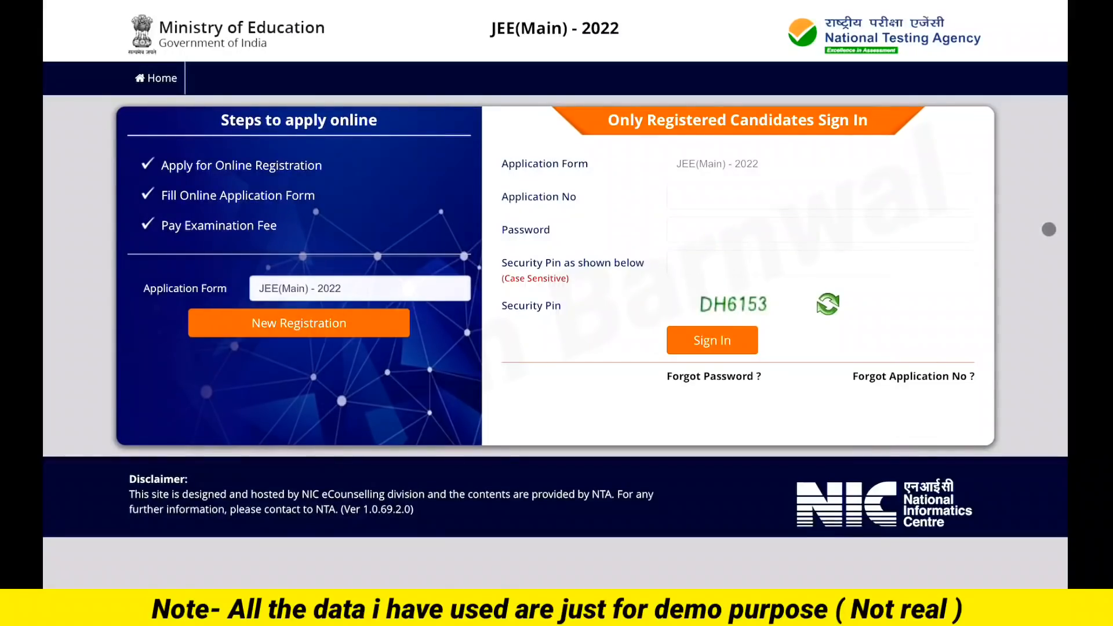
Step: Start a new JEE(Main) - 2022 registration, accept the instructions declaration, and proceed to the registration form
{"action": "scroll", "coordinate": [1049, 230], "scroll_direction": "down", "scroll_amount": 1}
{"action": "scroll", "coordinate": [1050, 229], "scroll_direction": "up", "scroll_amount": 1}
{"action": "scroll", "coordinate": [1050, 229], "scroll_direction": "down", "scroll_amount": 1}
{"action": "scroll", "coordinate": [555, 270], "scroll_direction": "up", "scroll_amount": 1}
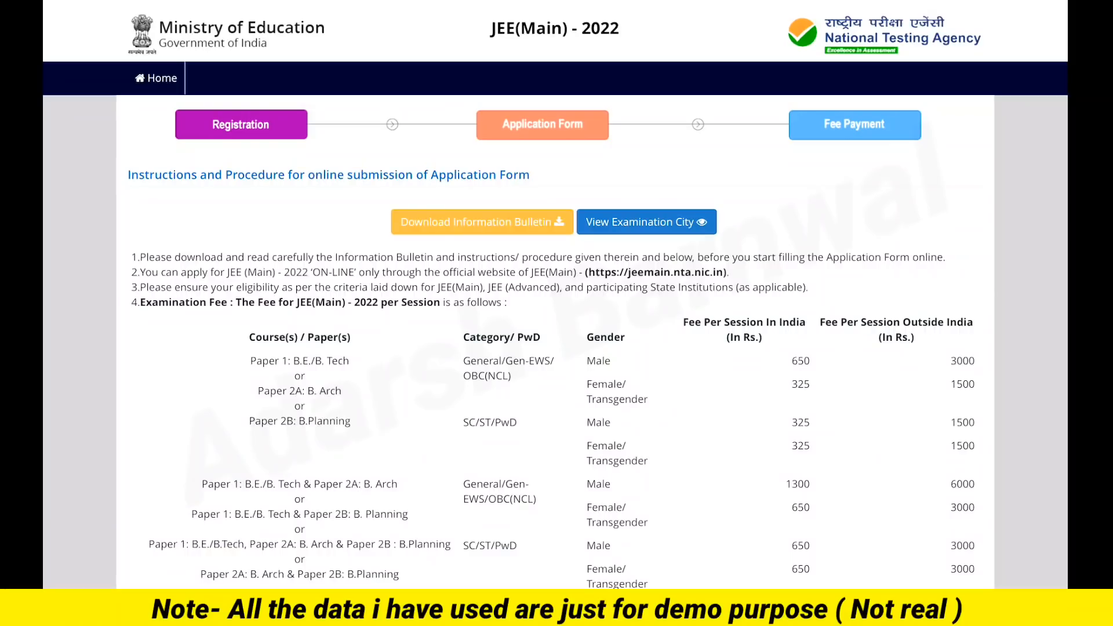
{"action": "scroll", "coordinate": [555, 292], "scroll_direction": "down", "scroll_amount": 2}
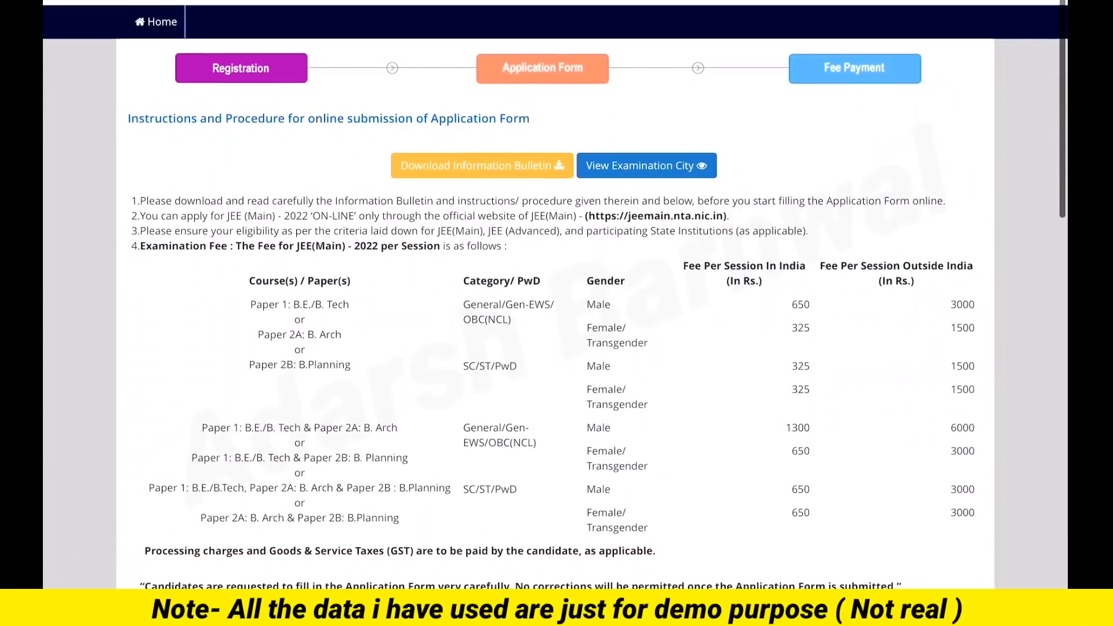
{"action": "scroll", "coordinate": [555, 292], "scroll_direction": "down", "scroll_amount": 1}
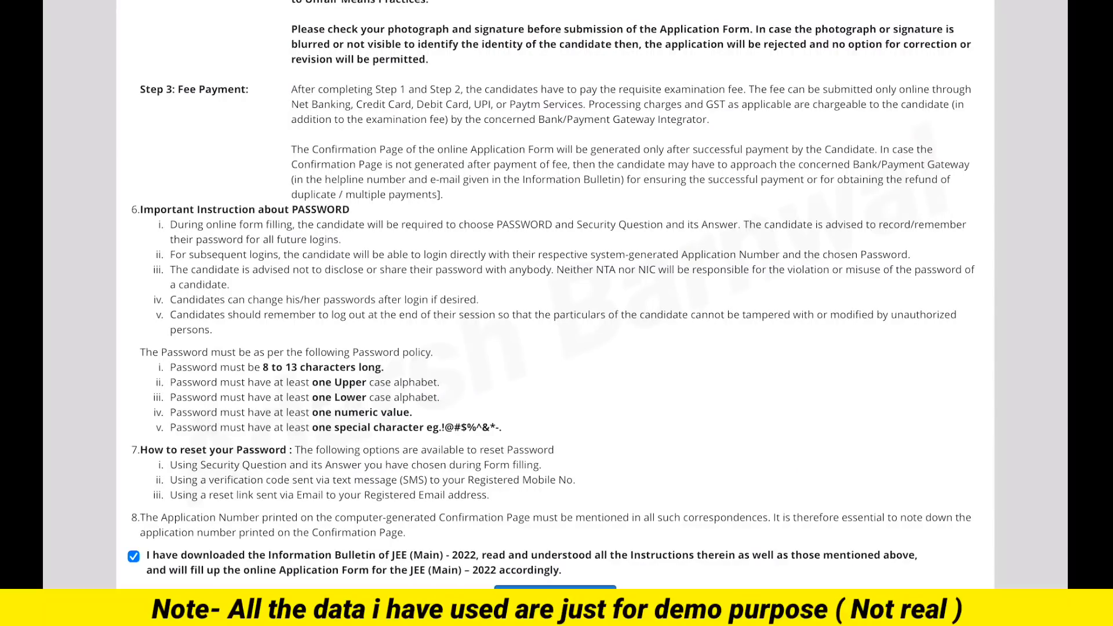
{"action": "left_click", "coordinate": [555, 597]}
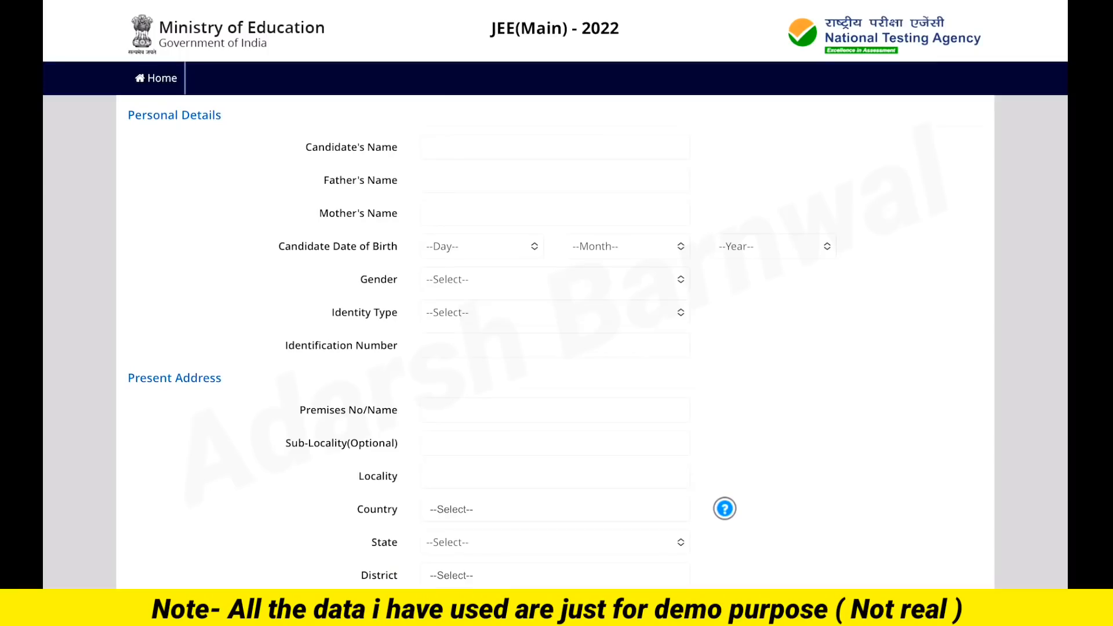
Step: Look through the registration form's personal details, present and permanent address, password and security pin sections
{"action": "scroll", "coordinate": [555, 295], "scroll_direction": "down", "scroll_amount": 3}
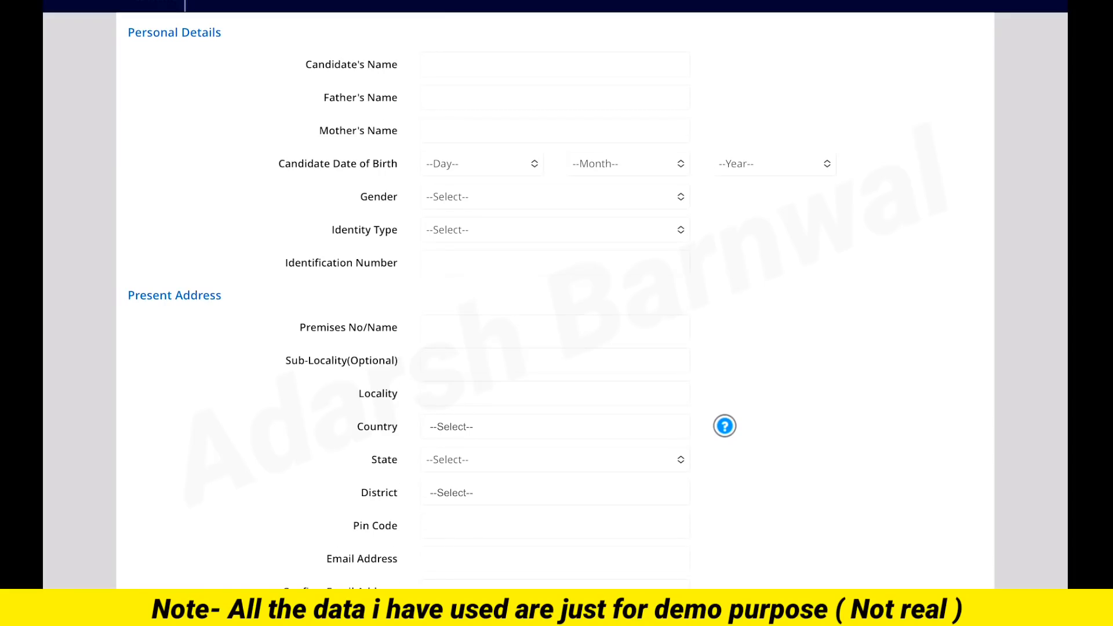
{"action": "scroll", "coordinate": [555, 295], "scroll_direction": "down", "scroll_amount": 8}
{"action": "scroll", "coordinate": [555, 295], "scroll_direction": "down", "scroll_amount": 5}
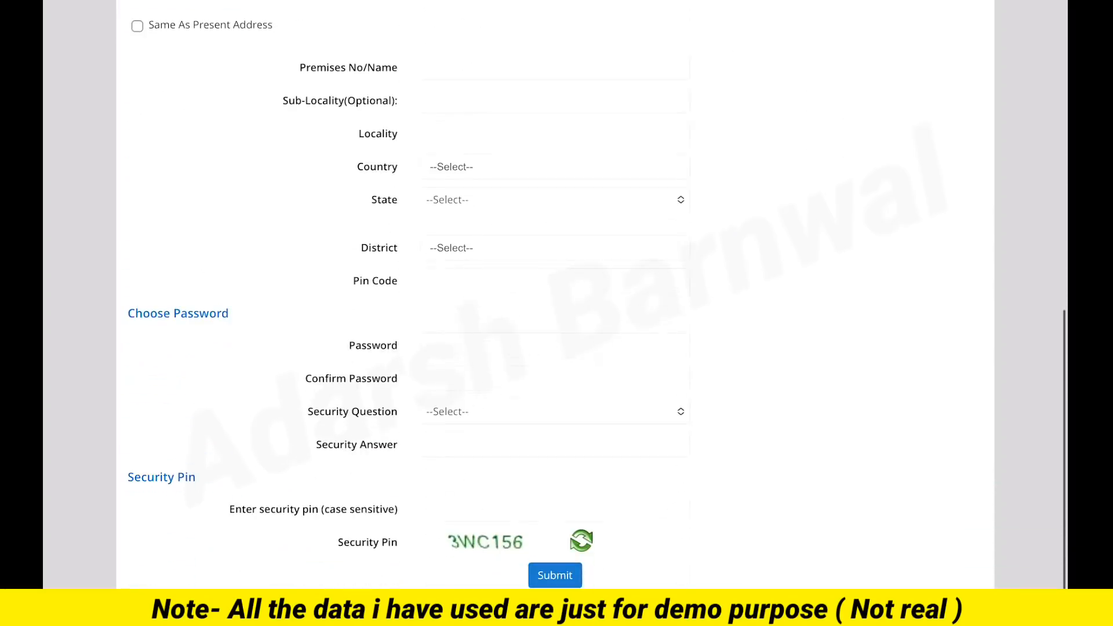
{"action": "scroll", "coordinate": [555, 294], "scroll_direction": "up", "scroll_amount": 13}
{"action": "scroll", "coordinate": [555, 295], "scroll_direction": "up", "scroll_amount": 2}
{"action": "scroll", "coordinate": [555, 295], "scroll_direction": "down", "scroll_amount": 3}
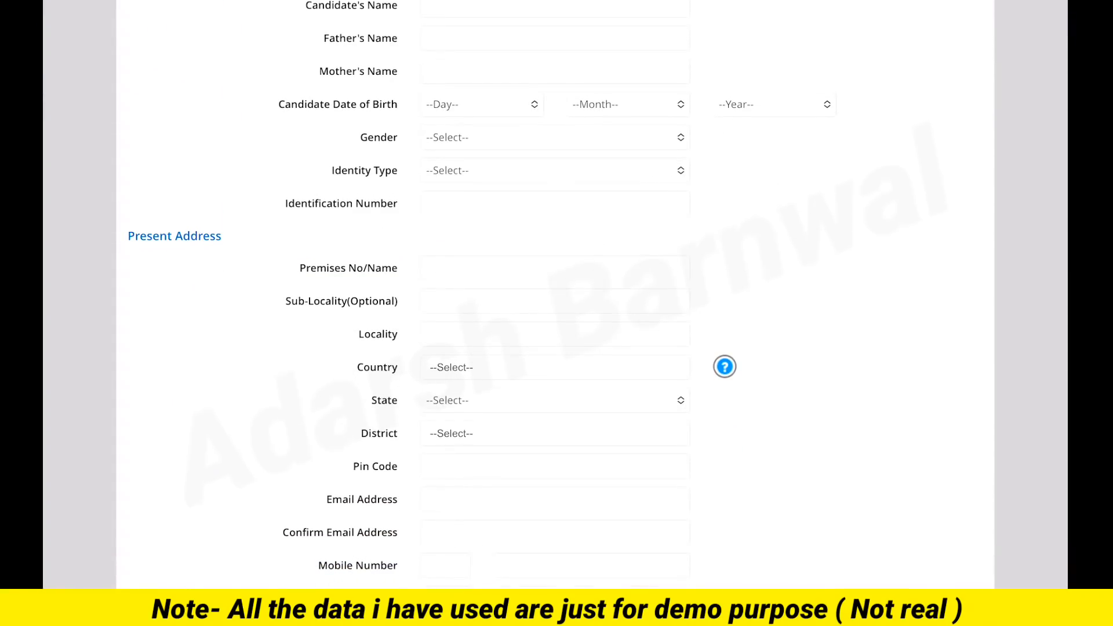
{"action": "scroll", "coordinate": [555, 294], "scroll_direction": "up", "scroll_amount": 1}
{"action": "scroll", "coordinate": [555, 295], "scroll_direction": "down", "scroll_amount": 2}
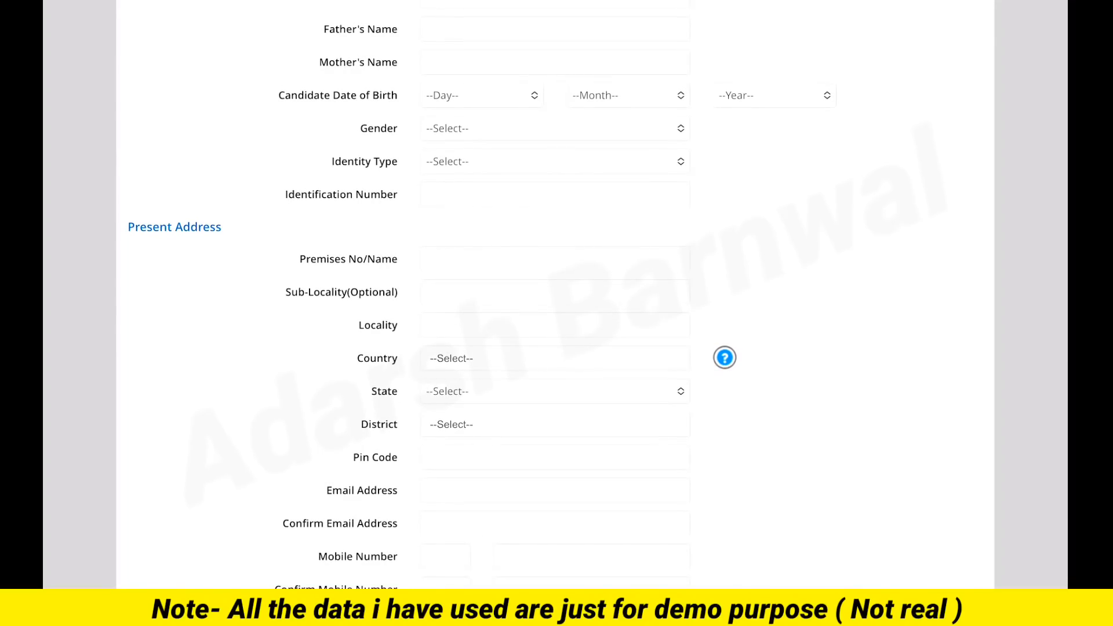
Step: Enter the candidate's, father's and mother's names and the candidate's date of birth, and set the gender to Male
{"action": "left_click", "coordinate": [439, 3]}
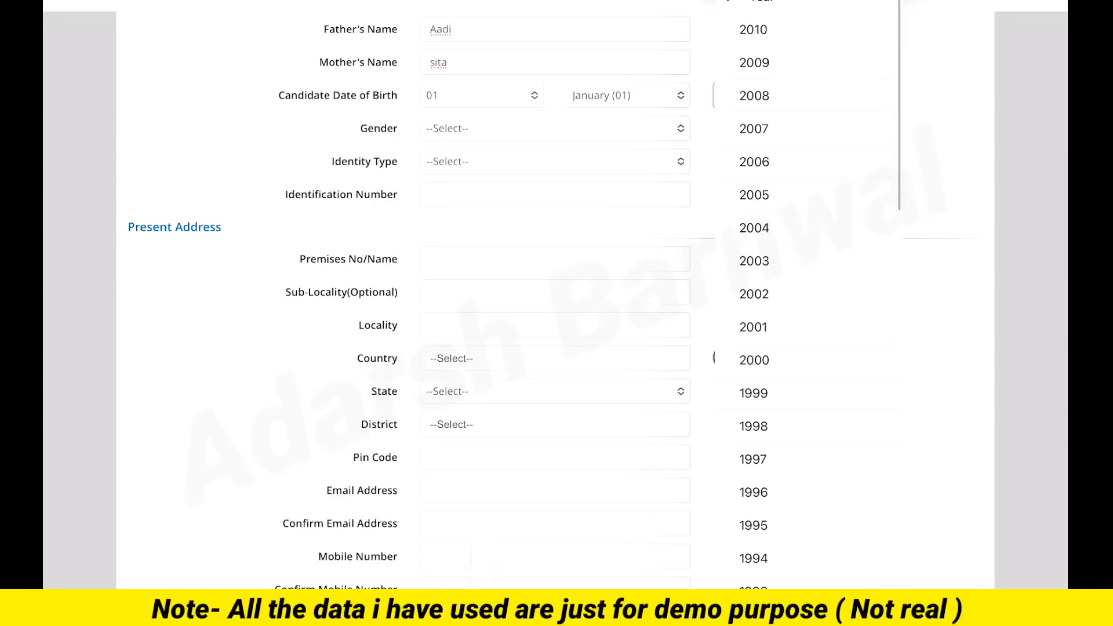
{"action": "key", "text": "Return"}
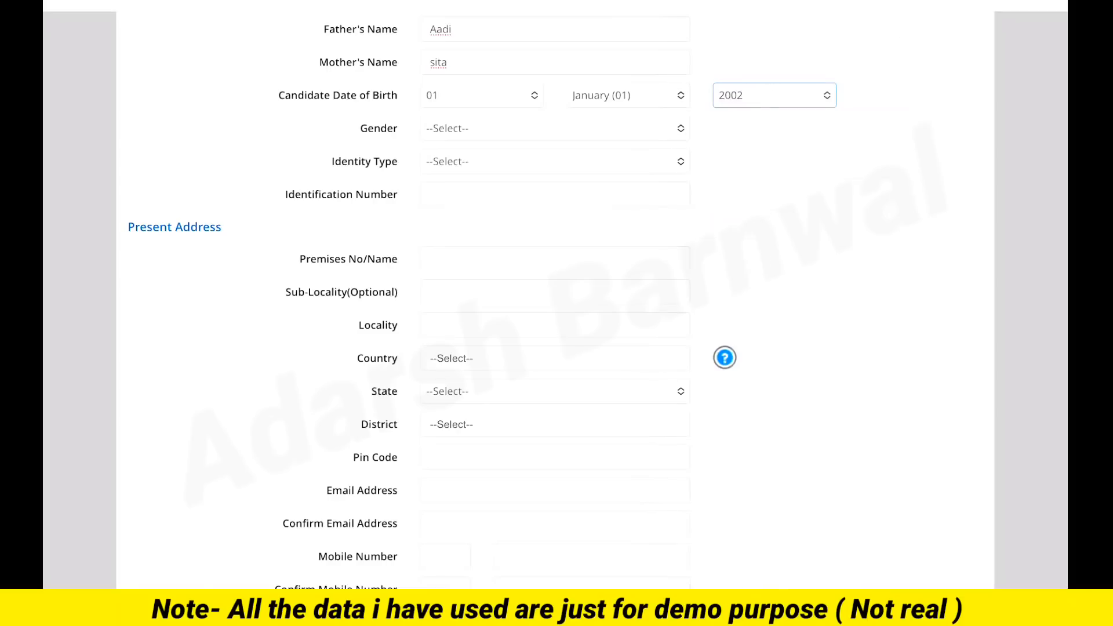
{"action": "left_click", "coordinate": [555, 129]}
{"action": "left_click", "coordinate": [461, 190]}
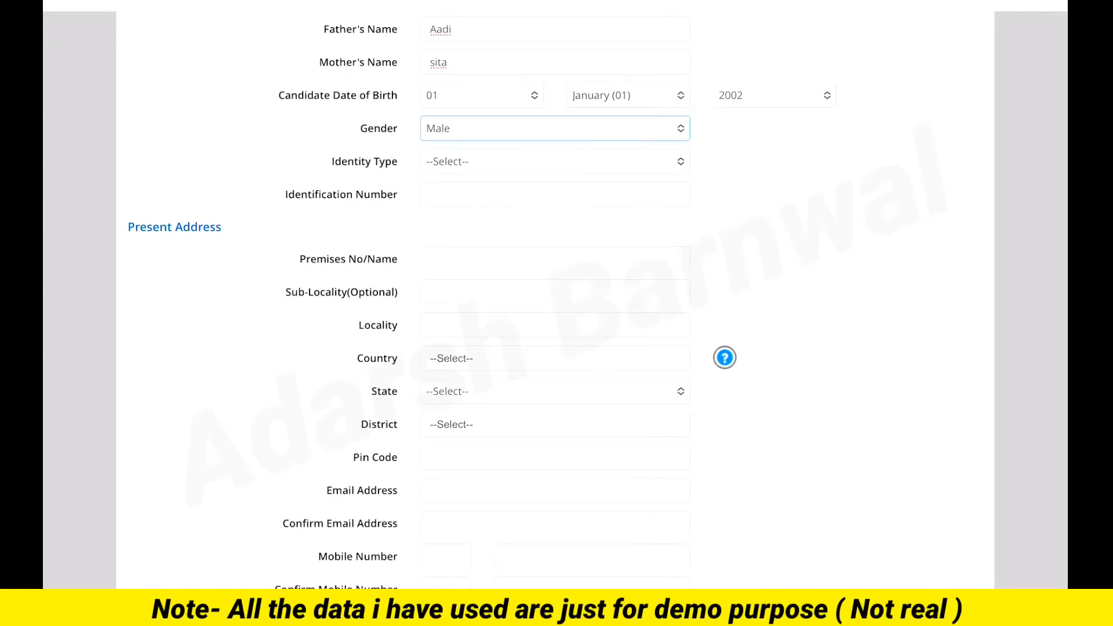
Step: Set the identity type to Any Other Valid Govt Identity with photograph and enter the identity number
{"action": "left_click", "coordinate": [555, 162]}
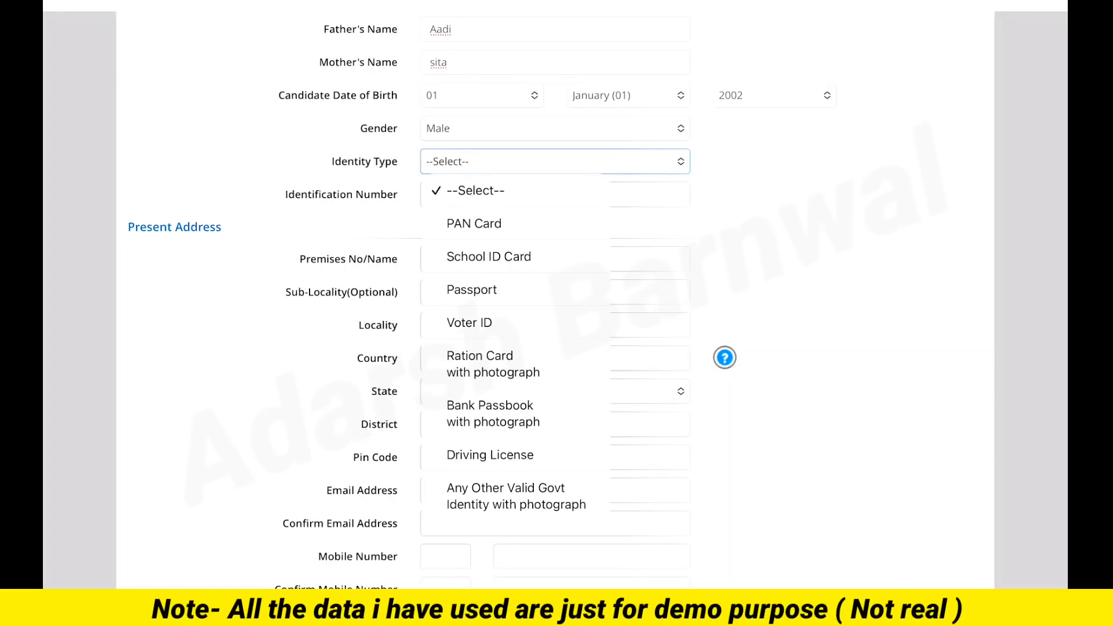
{"action": "left_click", "coordinate": [516, 496]}
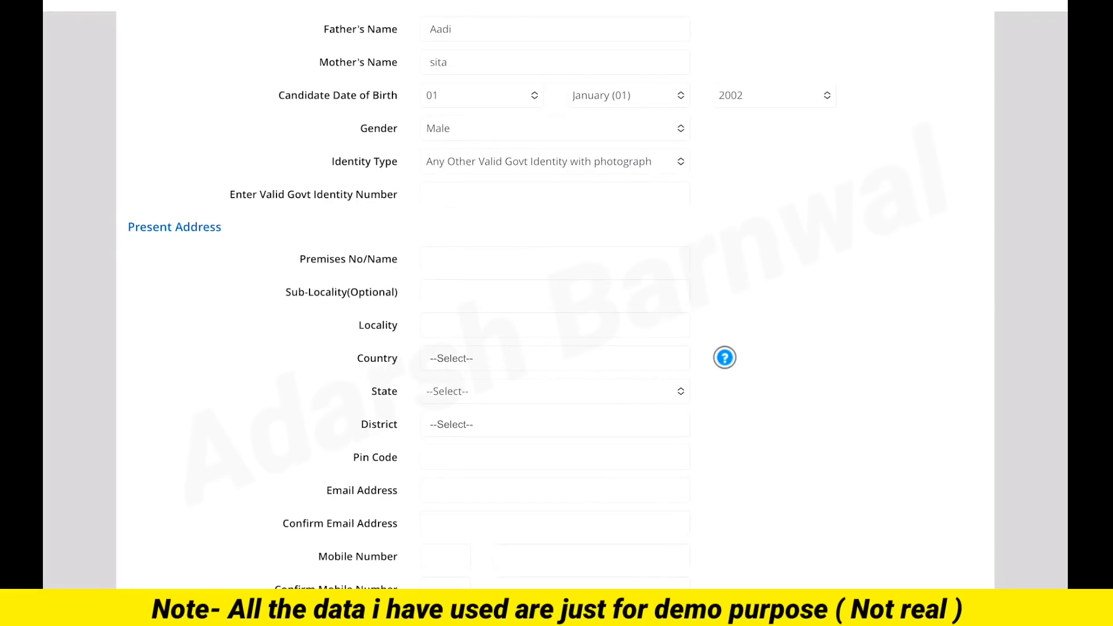
{"action": "left_click", "coordinate": [555, 195]}
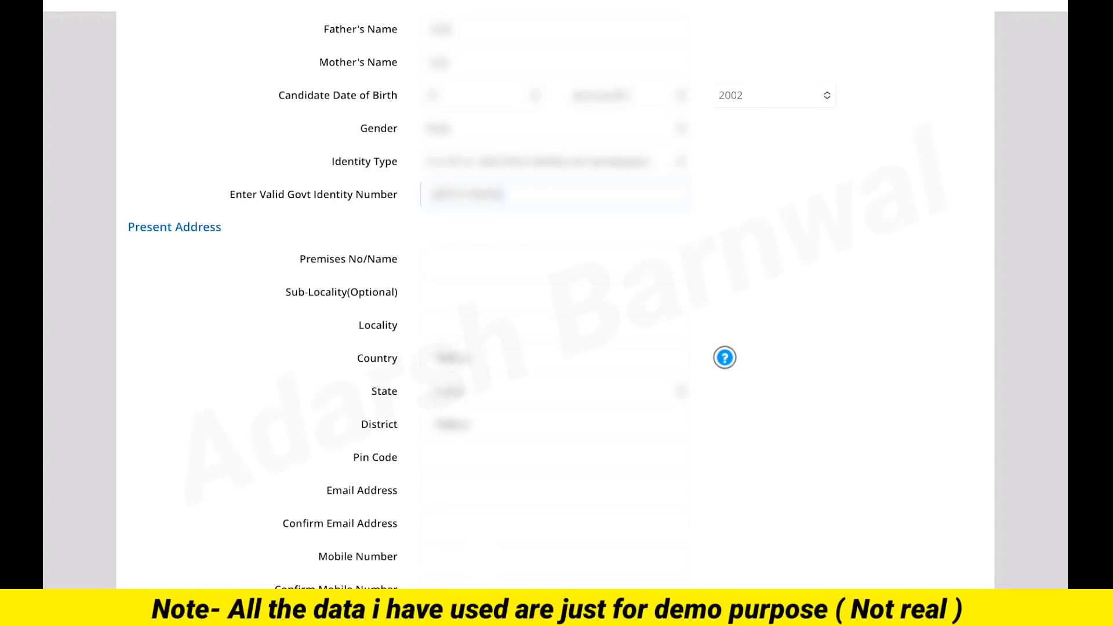
Step: Fill in the present address, e-mail and mobile number fields, and mark the permanent address as the same as the present address
{"action": "left_click", "coordinate": [555, 259]}
{"action": "scroll", "coordinate": [555, 313], "scroll_direction": "down", "scroll_amount": 1}
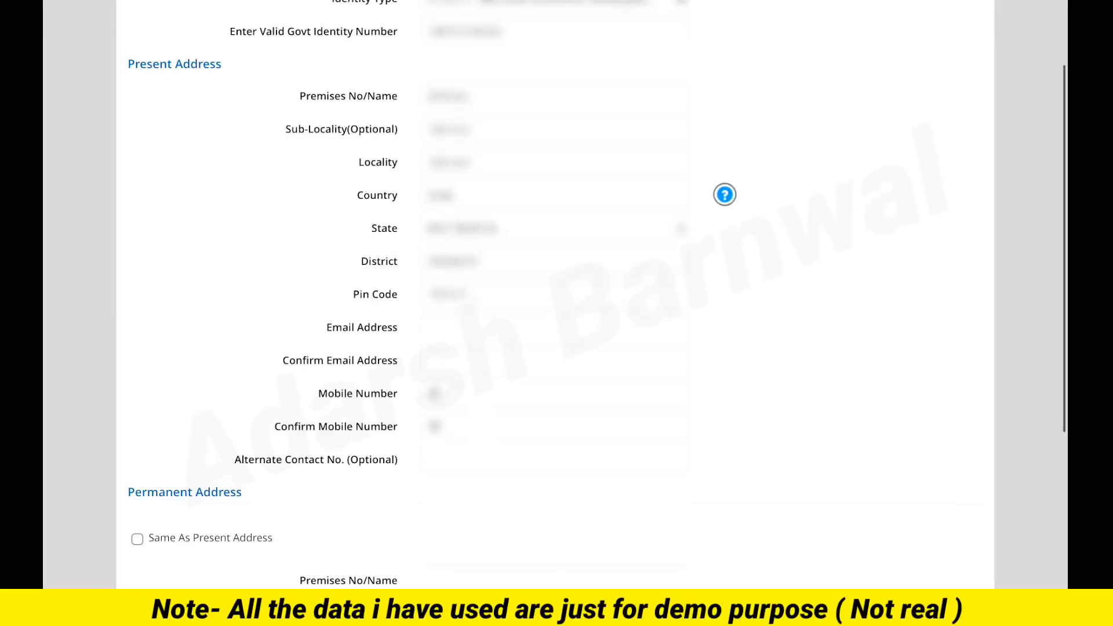
{"action": "scroll", "coordinate": [554, 313], "scroll_direction": "down", "scroll_amount": 3}
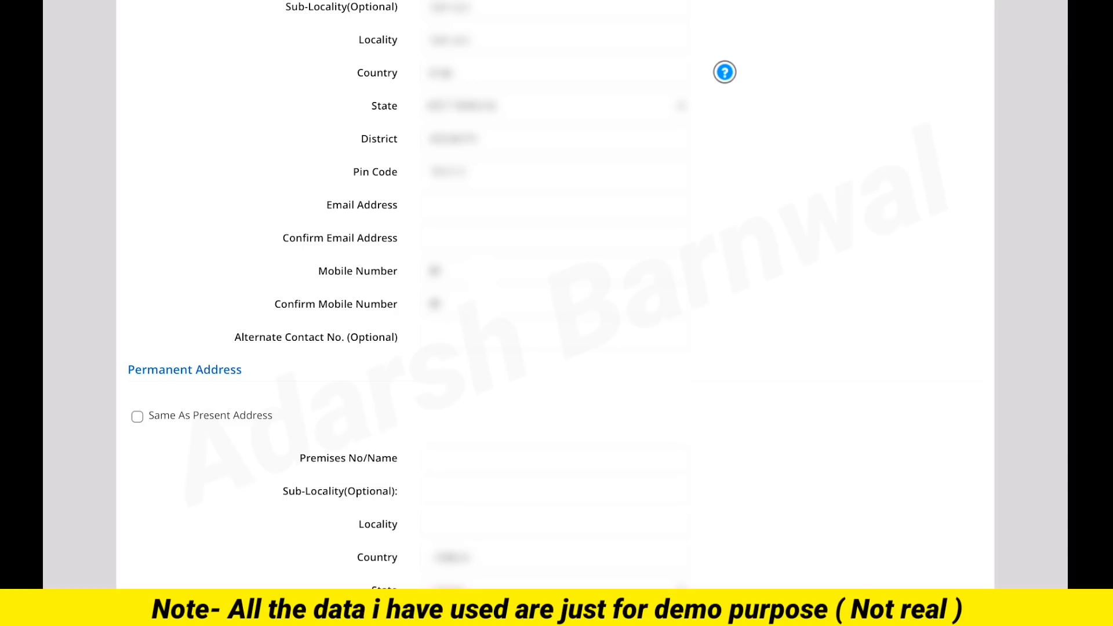
{"action": "left_click", "coordinate": [555, 205]}
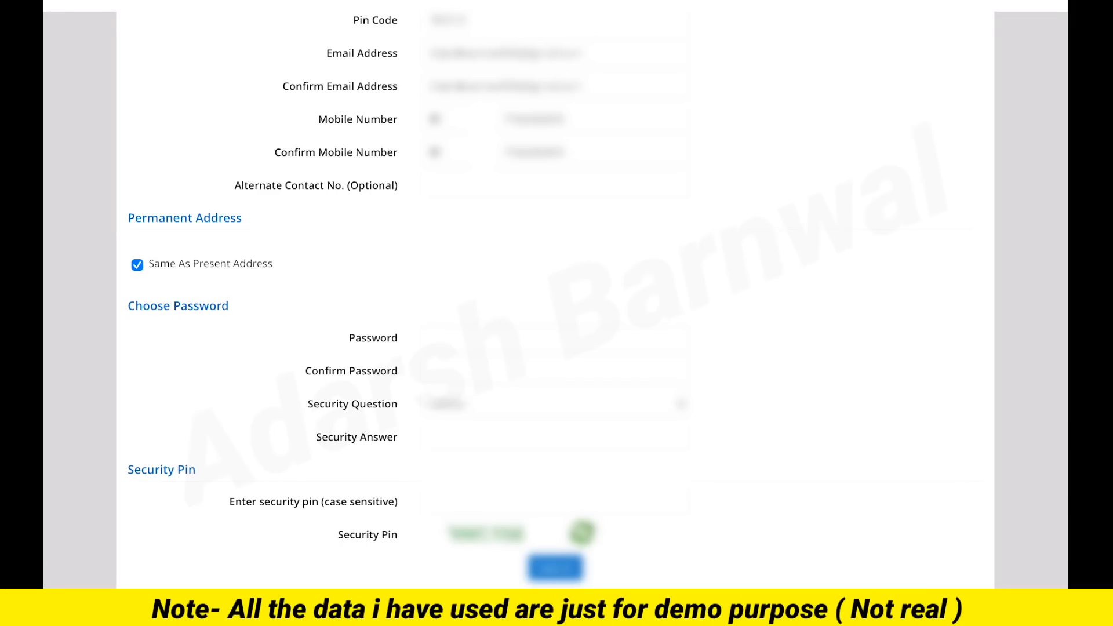
Step: Enter the account password, set the security question "What is the name of your first school?", and submit the form to review its particulars
{"action": "left_click", "coordinate": [554, 338]}
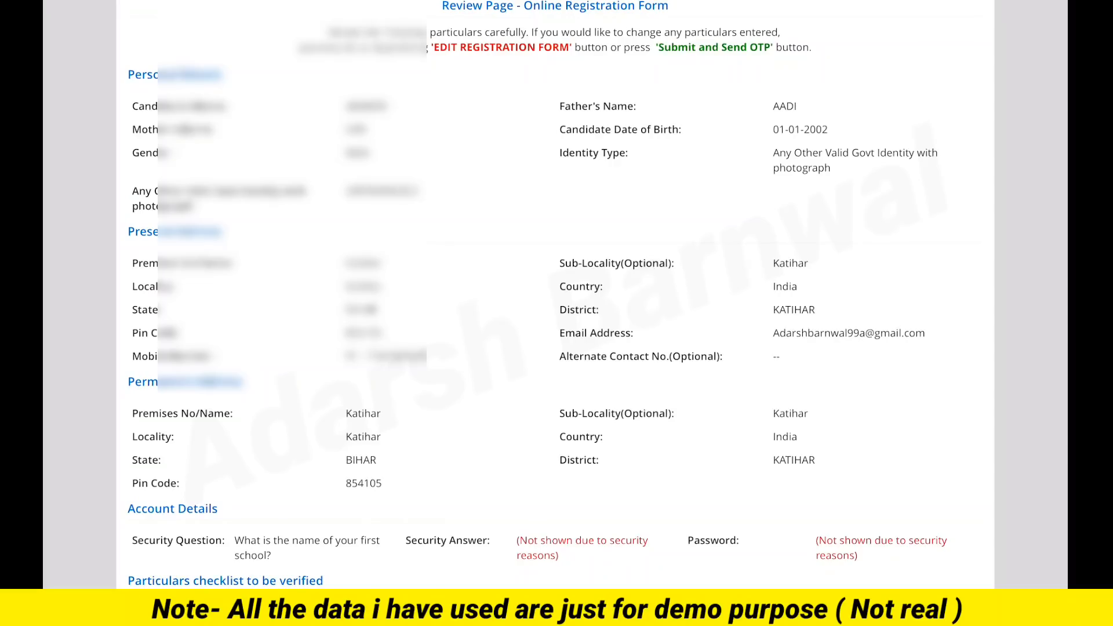
{"action": "scroll", "coordinate": [597, 294], "scroll_direction": "down", "scroll_amount": 3}
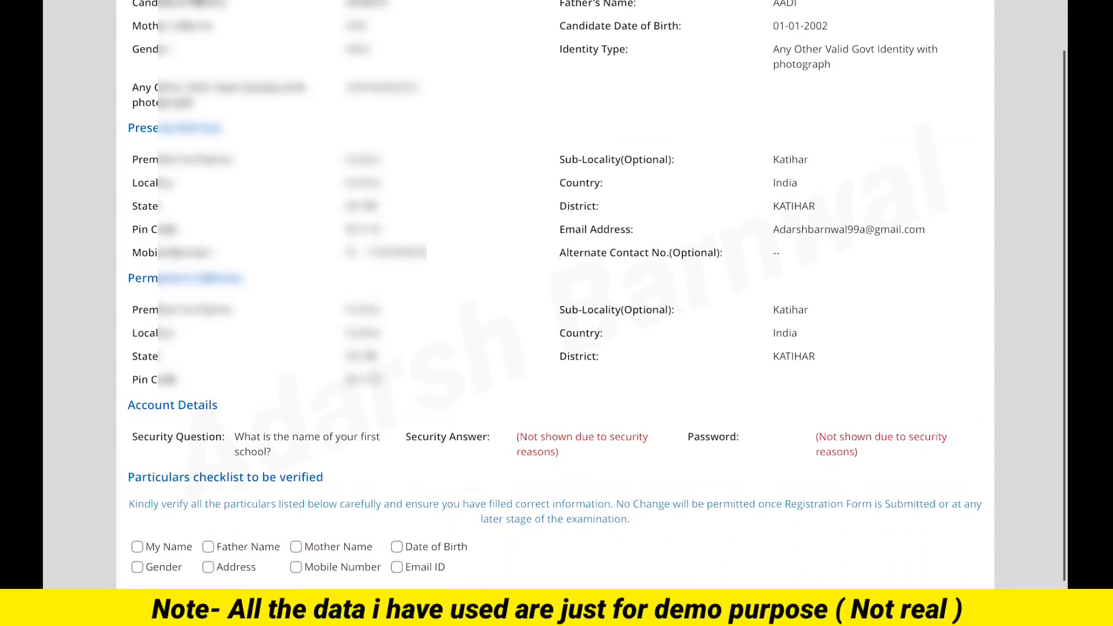
{"action": "scroll", "coordinate": [581, 569], "scroll_direction": "down", "scroll_amount": 2}
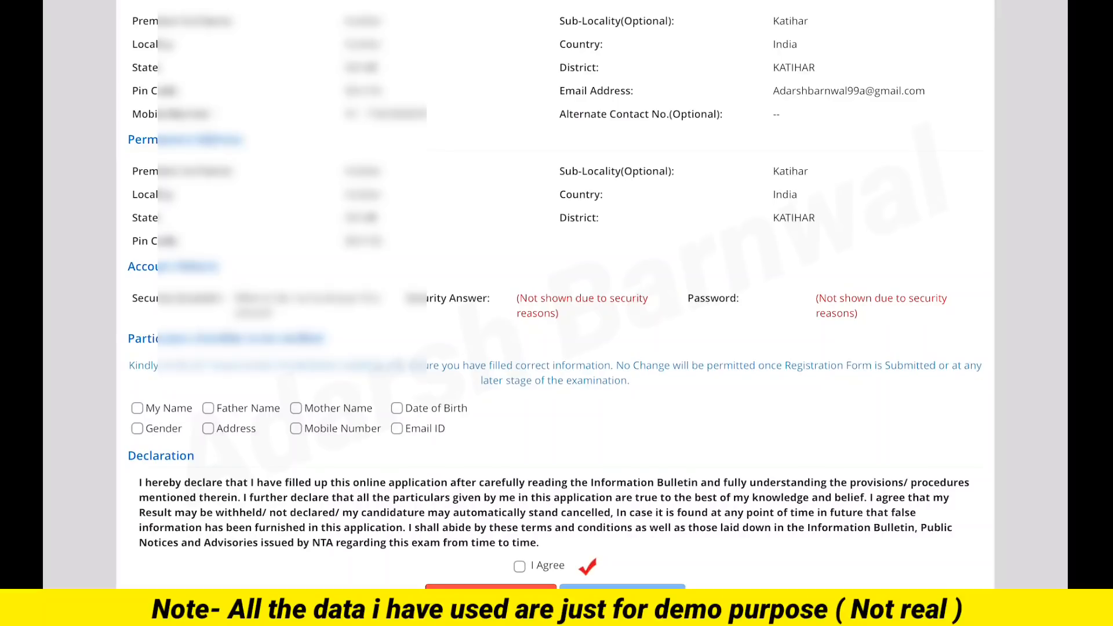
Step: Mark all eight particulars in the verification checklist, from My Name to Email ID, as verified and agree to the declaration
{"action": "left_click", "coordinate": [137, 408]}
{"action": "left_click", "coordinate": [208, 409]}
{"action": "left_click", "coordinate": [297, 408]}
{"action": "left_click", "coordinate": [397, 408]}
{"action": "left_click", "coordinate": [397, 428]}
{"action": "left_click", "coordinate": [297, 428]}
{"action": "left_click", "coordinate": [208, 429]}
{"action": "left_click", "coordinate": [137, 429]}
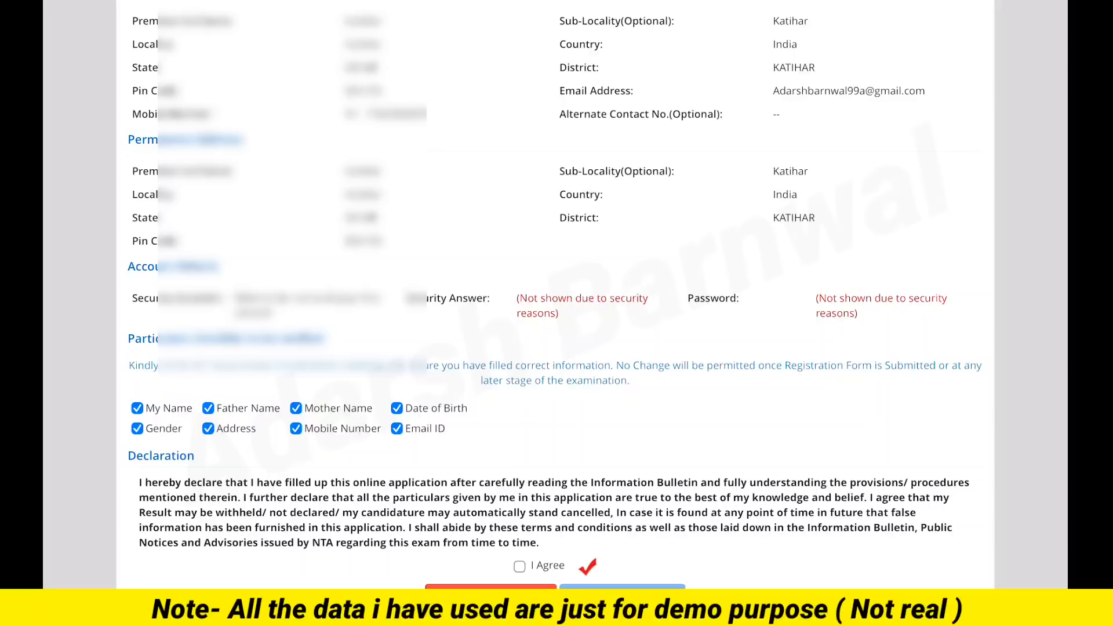
{"action": "left_click", "coordinate": [520, 567]}
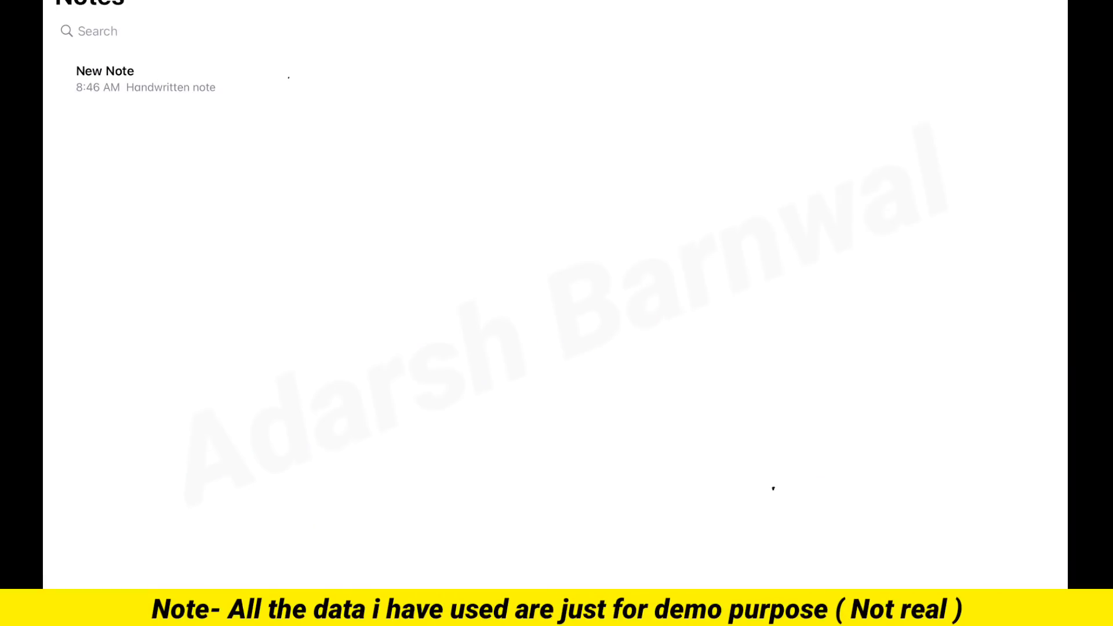
Step: Switch to the Notes app and handwrite a sample first name near the head of the note, underlined
{"action": "left_click_drag", "start_coordinate": [458, 62], "coordinate": [456, 79]}
{"action": "mouse_move", "coordinate": [457, 65]}
{"action": "left_mouse_down"}
{"action": "mouse_move", "coordinate": [477, 79]}
{"action": "mouse_move", "coordinate": [510, 76]}
{"action": "left_mouse_up"}
{"action": "left_click_drag", "start_coordinate": [517, 67], "coordinate": [525, 78]}
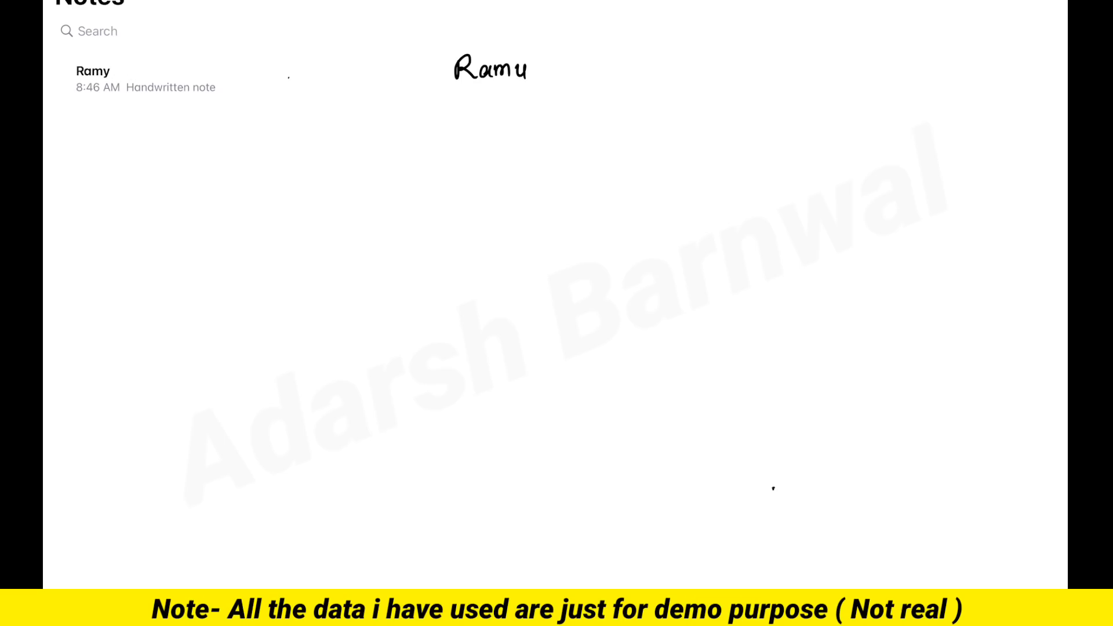
{"action": "left_click_drag", "start_coordinate": [432, 93], "coordinate": [557, 89]}
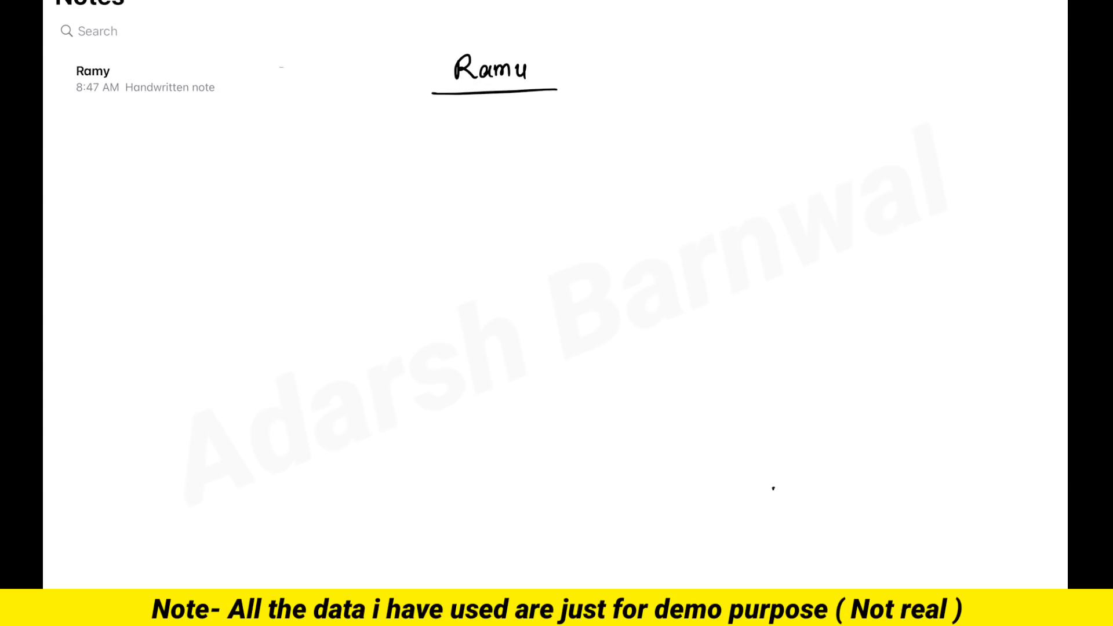
Step: Handwrite an underlined sample password built from the name, @ and digits below it, and circle it
{"action": "mouse_move", "coordinate": [474, 162]}
{"action": "left_mouse_down"}
{"action": "mouse_move", "coordinate": [471, 192]}
{"action": "mouse_move", "coordinate": [475, 172]}
{"action": "mouse_move", "coordinate": [492, 190]}
{"action": "left_mouse_up"}
{"action": "left_click_drag", "start_coordinate": [500, 187], "coordinate": [513, 187]}
{"action": "mouse_move", "coordinate": [514, 169]}
{"action": "left_mouse_down"}
{"action": "mouse_move", "coordinate": [531, 183]}
{"action": "mouse_move", "coordinate": [551, 170]}
{"action": "mouse_move", "coordinate": [554, 185]}
{"action": "mouse_move", "coordinate": [607, 178]}
{"action": "left_mouse_up"}
{"action": "mouse_move", "coordinate": [612, 163]}
{"action": "left_mouse_down"}
{"action": "mouse_move", "coordinate": [634, 188]}
{"action": "mouse_move", "coordinate": [652, 176]}
{"action": "left_mouse_up"}
{"action": "left_click_drag", "start_coordinate": [453, 201], "coordinate": [685, 187]}
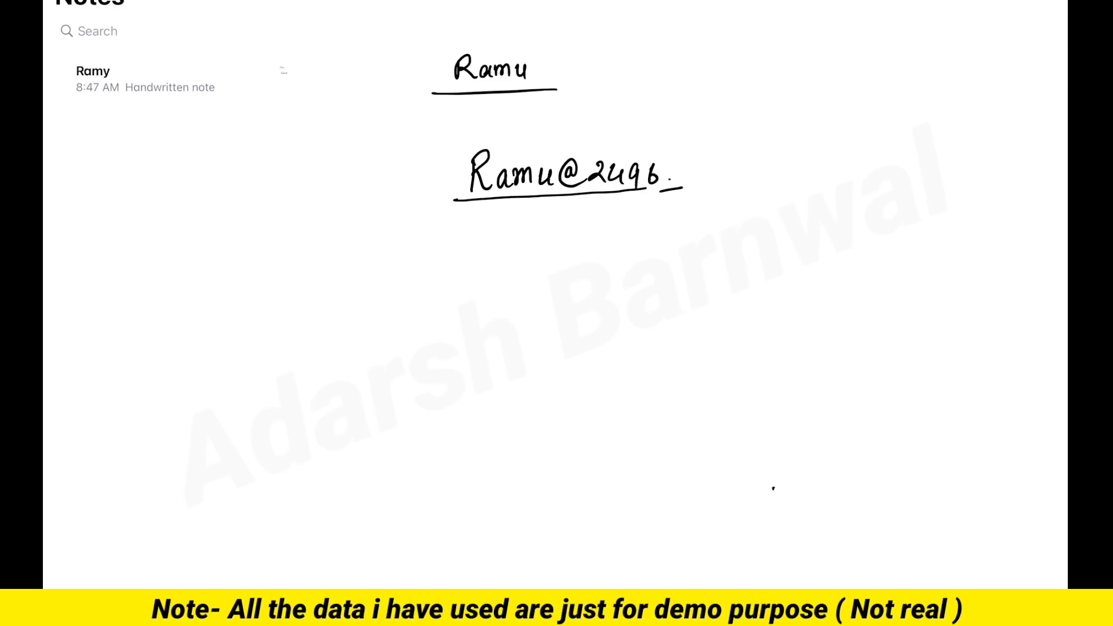
{"action": "mouse_move", "coordinate": [680, 171]}
{"action": "left_mouse_down"}
{"action": "mouse_move", "coordinate": [677, 156]}
{"action": "mouse_move", "coordinate": [705, 220]}
{"action": "mouse_move", "coordinate": [626, 150]}
{"action": "left_mouse_up"}
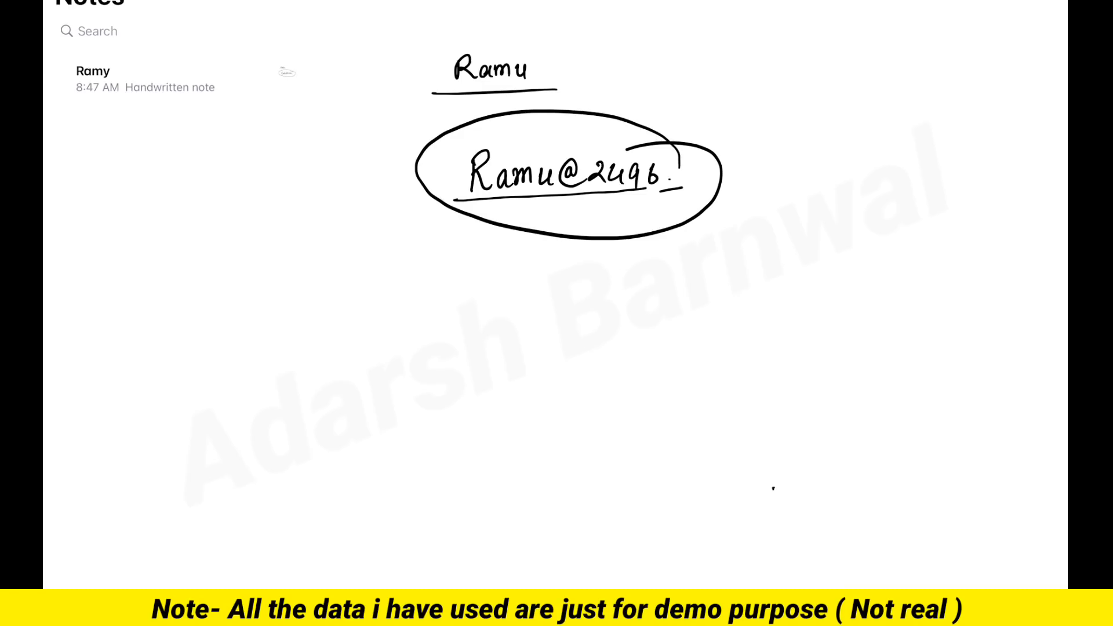
Step: Handwrite a second sample password in the same name, @ and digits pattern below the circled one, and underline it twice
{"action": "mouse_move", "coordinate": [479, 276]}
{"action": "left_mouse_down"}
{"action": "mouse_move", "coordinate": [470, 300]}
{"action": "mouse_move", "coordinate": [497, 299]}
{"action": "left_mouse_up"}
{"action": "left_click_drag", "start_coordinate": [492, 281], "coordinate": [509, 296]}
{"action": "left_click_drag", "start_coordinate": [499, 288], "coordinate": [513, 285]}
{"action": "mouse_move", "coordinate": [525, 286]}
{"action": "left_mouse_down"}
{"action": "mouse_move", "coordinate": [527, 295]}
{"action": "mouse_move", "coordinate": [613, 296]}
{"action": "left_mouse_up"}
{"action": "left_click_drag", "start_coordinate": [631, 280], "coordinate": [635, 297]}
{"action": "left_click_drag", "start_coordinate": [460, 316], "coordinate": [639, 298]}
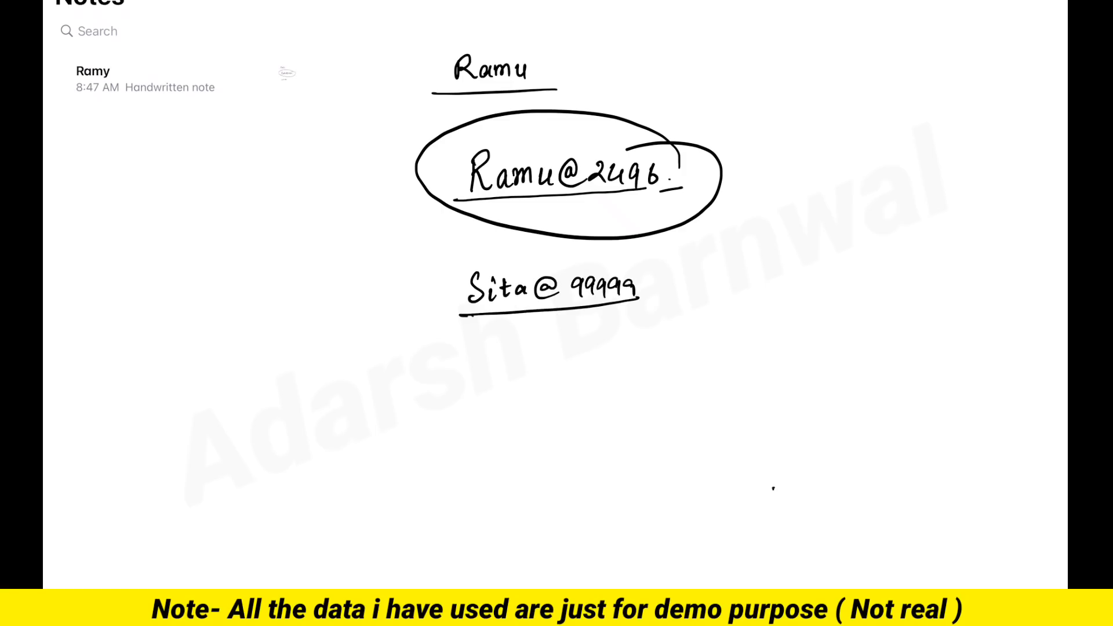
{"action": "left_click_drag", "start_coordinate": [484, 316], "coordinate": [656, 312]}
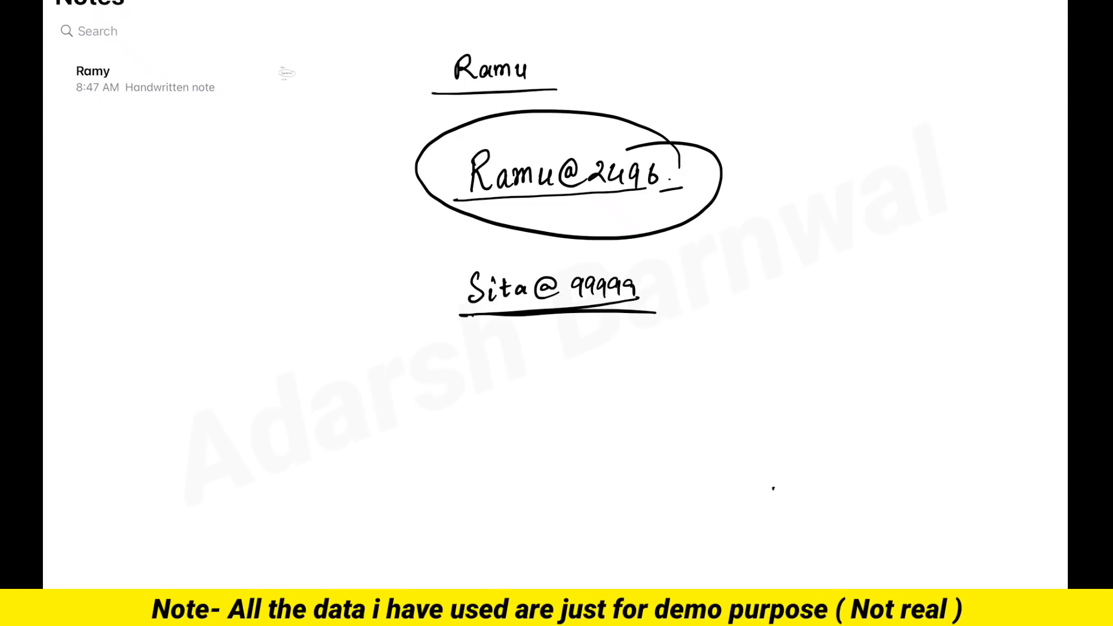
{"action": "mouse_move", "coordinate": [777, 149]}
{"action": "left_mouse_down"}
{"action": "mouse_move", "coordinate": [792, 316]}
{"action": "mouse_move", "coordinate": [777, 335]}
{"action": "left_mouse_up"}
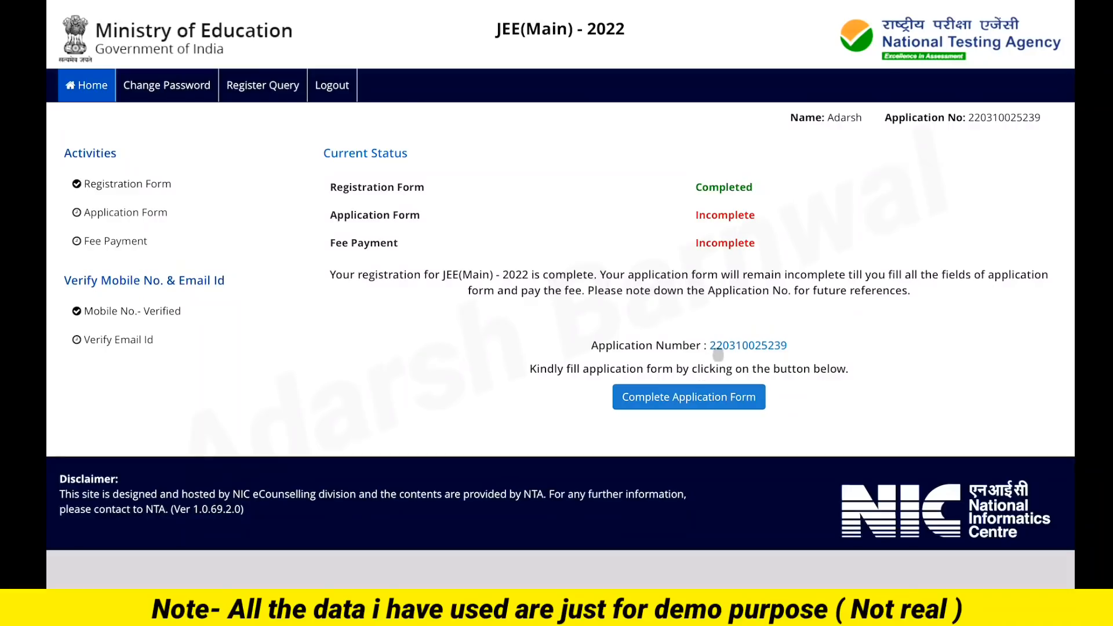
Step: Point out the application number on the registration status page and proceed to completing the application form
{"action": "left_click_drag", "start_coordinate": [710, 345], "coordinate": [803, 342]}
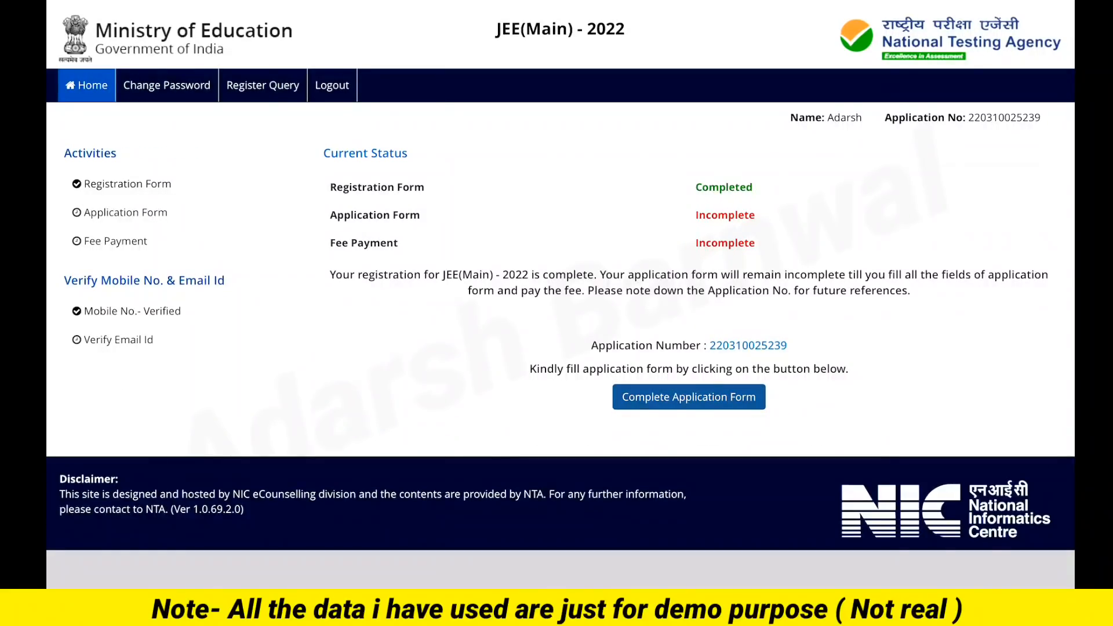
{"action": "left_click", "coordinate": [689, 397]}
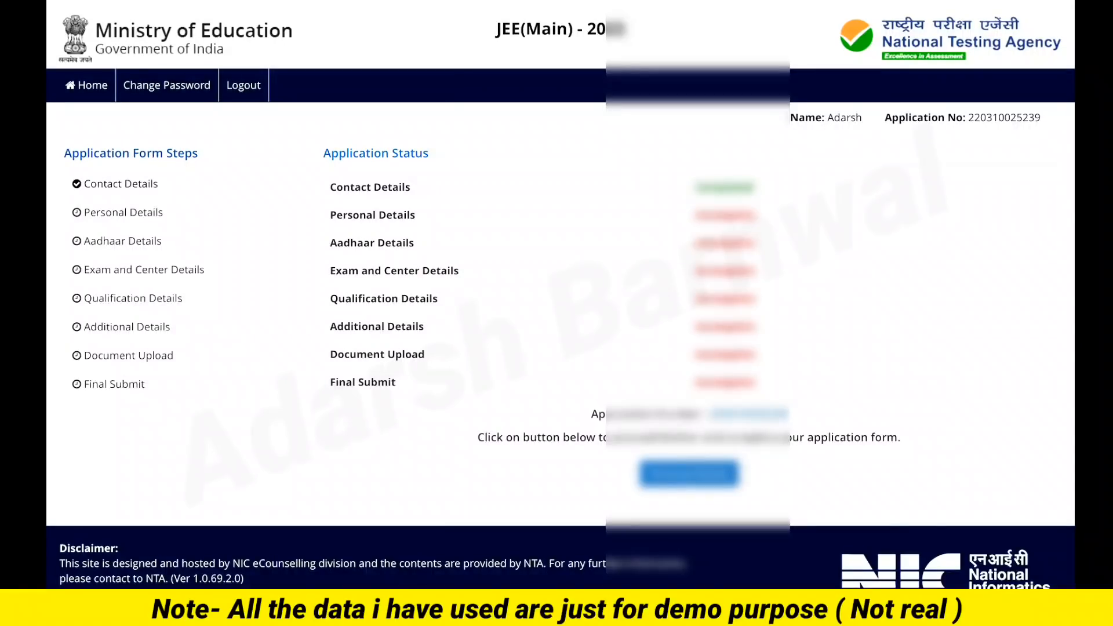
Step: Open the Personal Details form and set Nationality to Indian and the State/UT of 12th passing or appearing to Jharkhand
{"action": "left_click", "coordinate": [689, 474]}
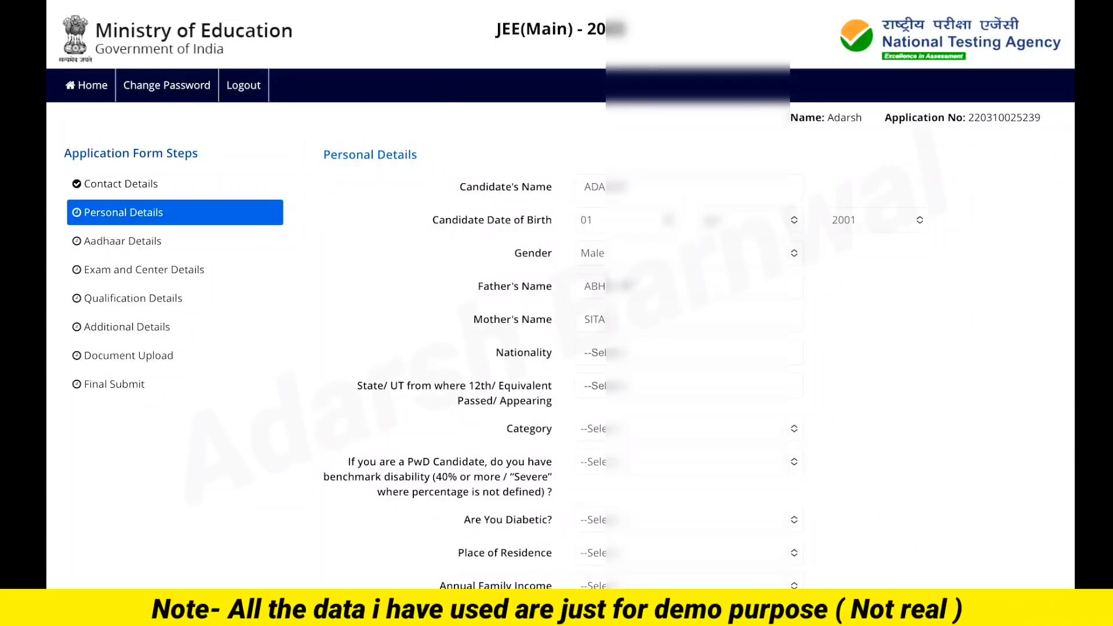
{"action": "scroll", "coordinate": [560, 294], "scroll_direction": "down", "scroll_amount": 4}
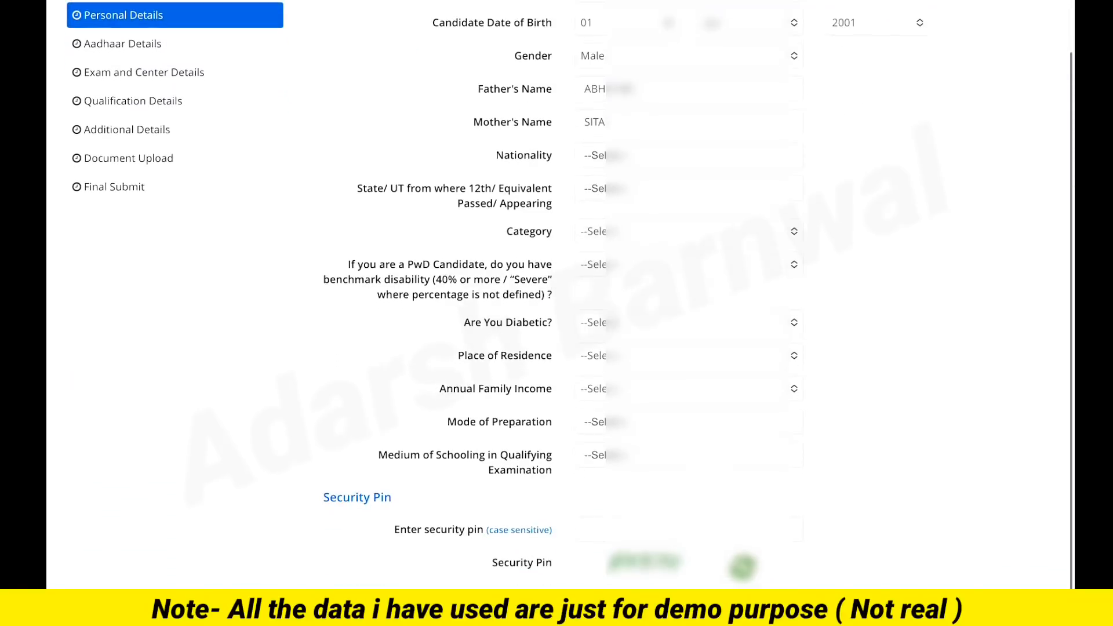
{"action": "left_click", "coordinate": [689, 156]}
{"action": "left_click", "coordinate": [689, 225]}
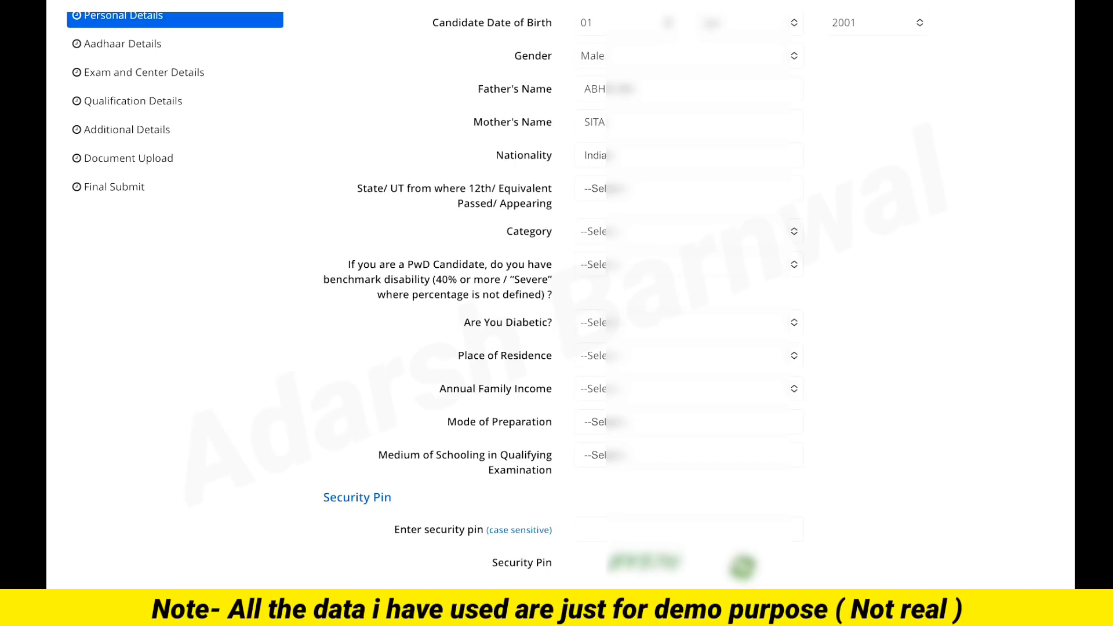
{"action": "left_click", "coordinate": [689, 189]}
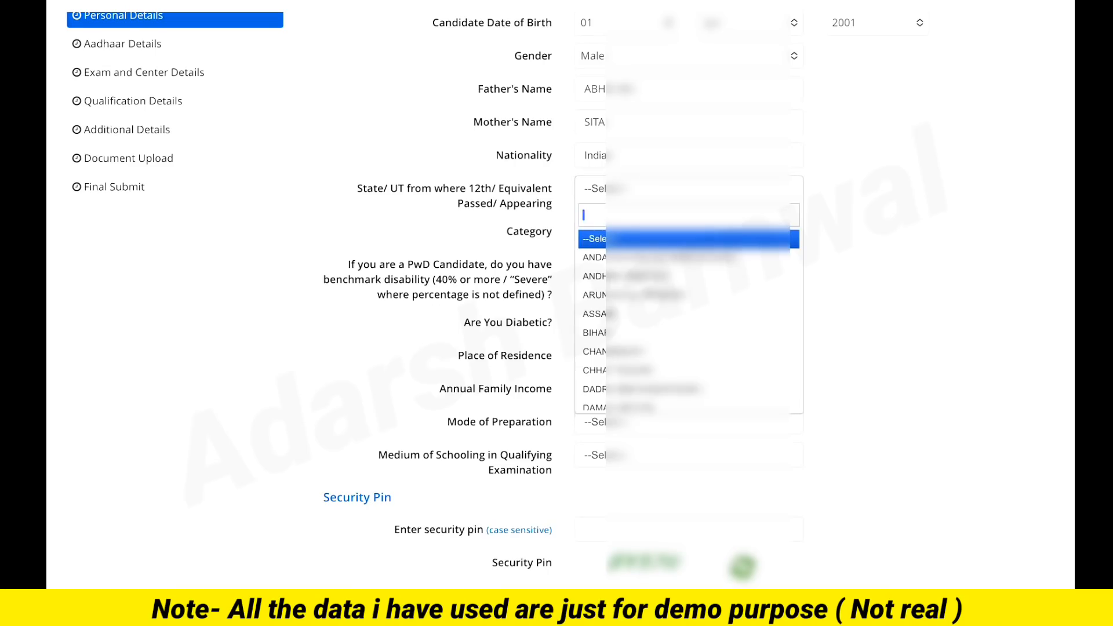
{"action": "type", "text": "JH"}
{"action": "key", "text": "Return"}
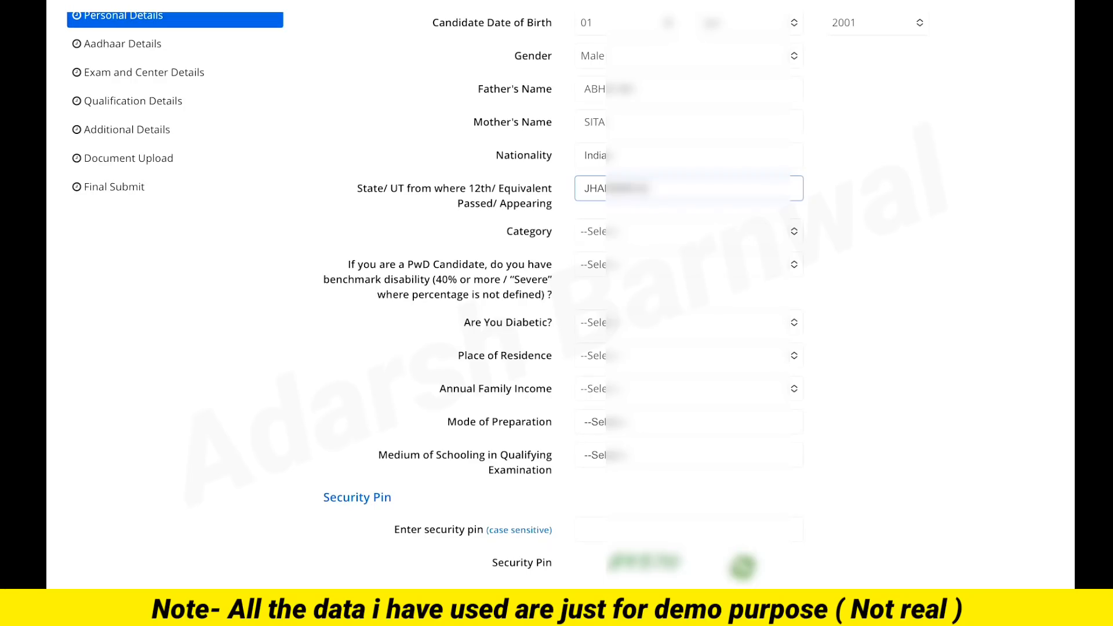
Step: Set the candidate's Category to General and answer No to the PwD benchmark disability question
{"action": "left_click", "coordinate": [688, 231]}
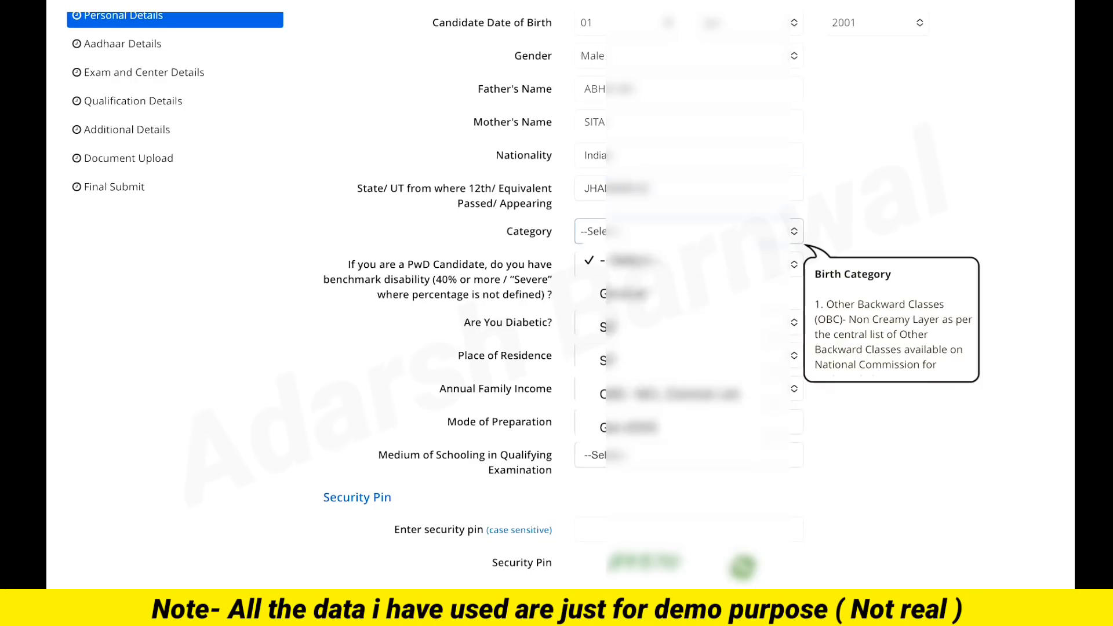
{"action": "left_click", "coordinate": [625, 293]}
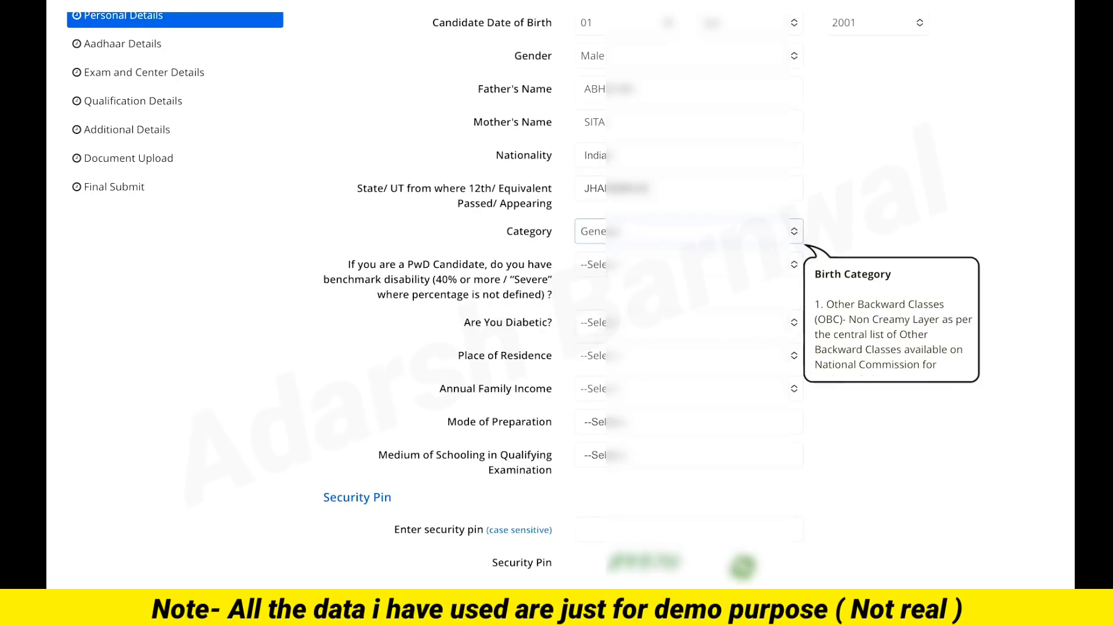
{"action": "left_click", "coordinate": [688, 231]}
{"action": "left_click", "coordinate": [689, 264]}
{"action": "left_click", "coordinate": [610, 358]}
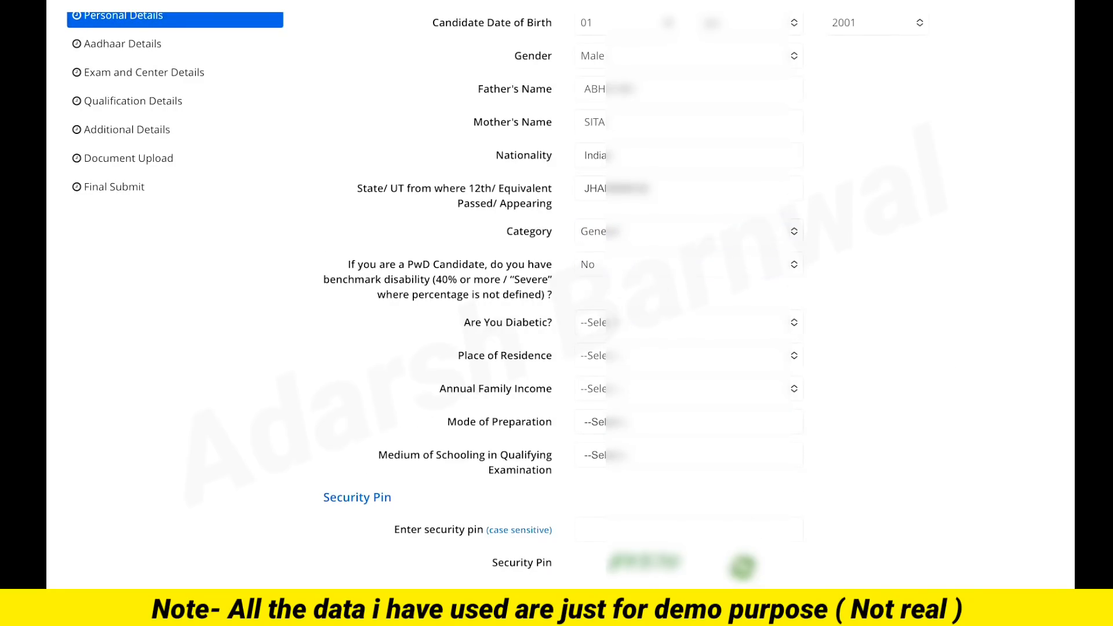
Step: Answer No to the diabetic question, set Place of Residence to Urban, and choose the fifth Annual Family Income bracket
{"action": "scroll", "coordinate": [689, 290], "scroll_direction": "down", "scroll_amount": 1}
{"action": "left_click", "coordinate": [689, 283]}
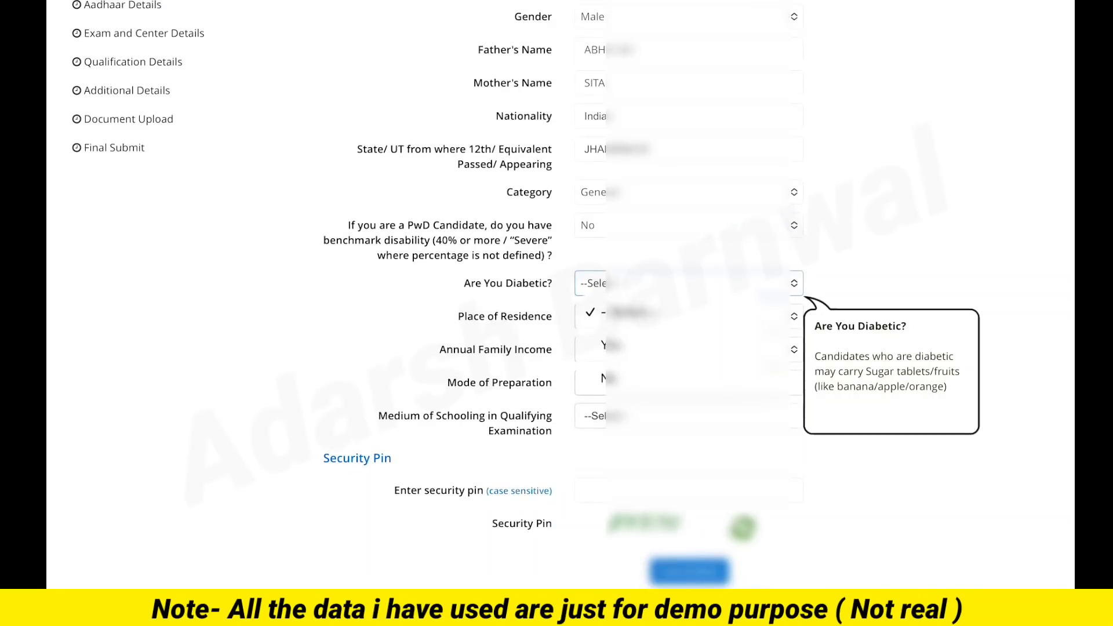
{"action": "left_click", "coordinate": [610, 379]}
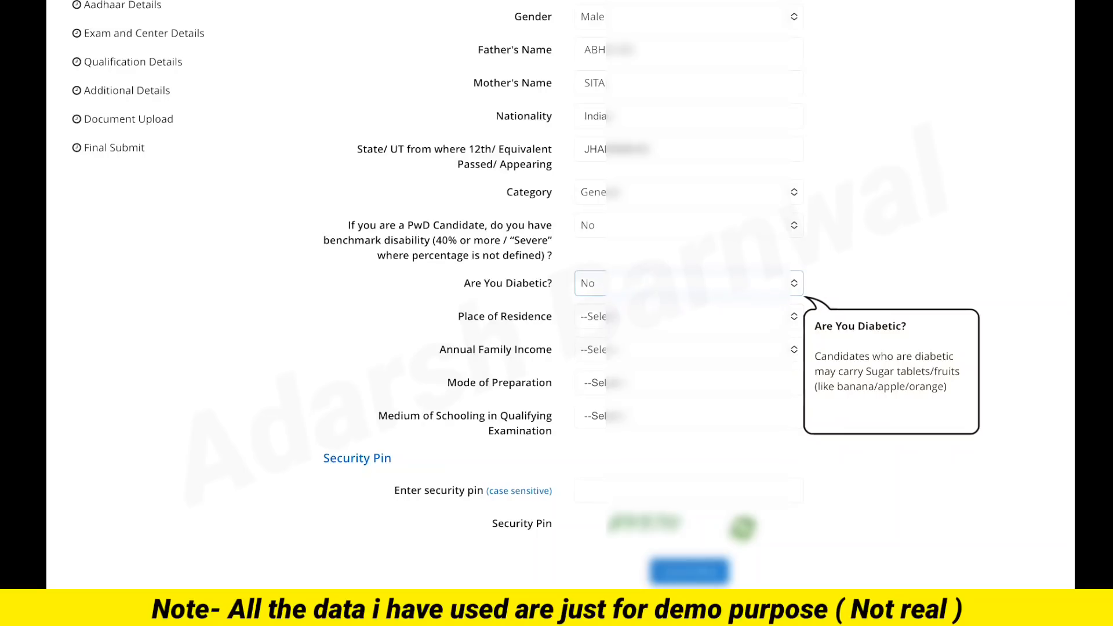
{"action": "left_click", "coordinate": [688, 317]}
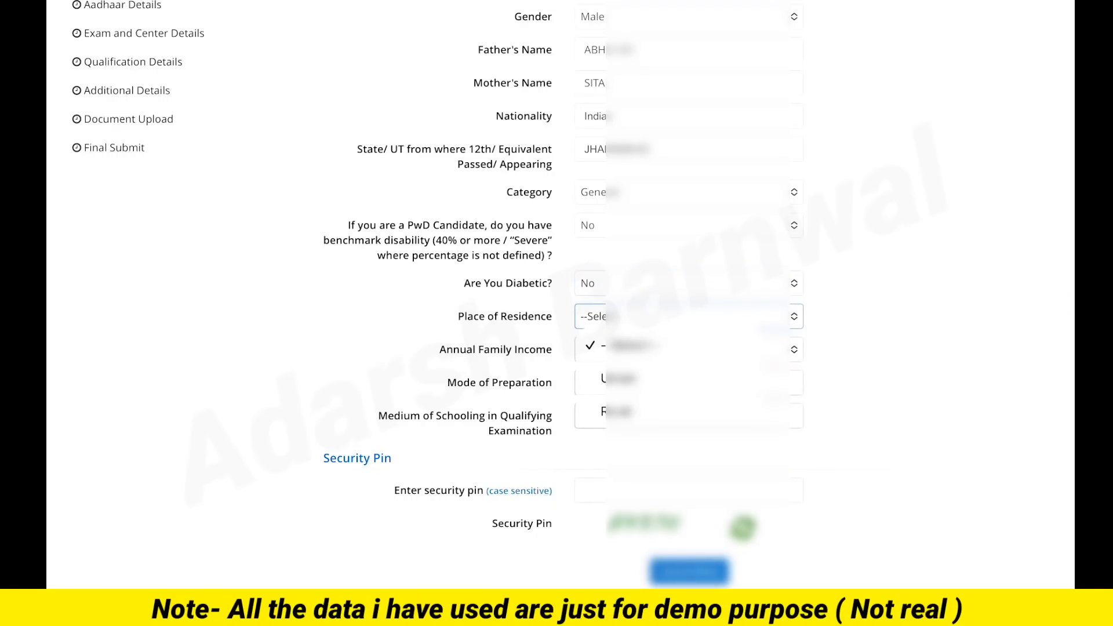
{"action": "left_click", "coordinate": [610, 379]}
{"action": "left_click", "coordinate": [689, 349]}
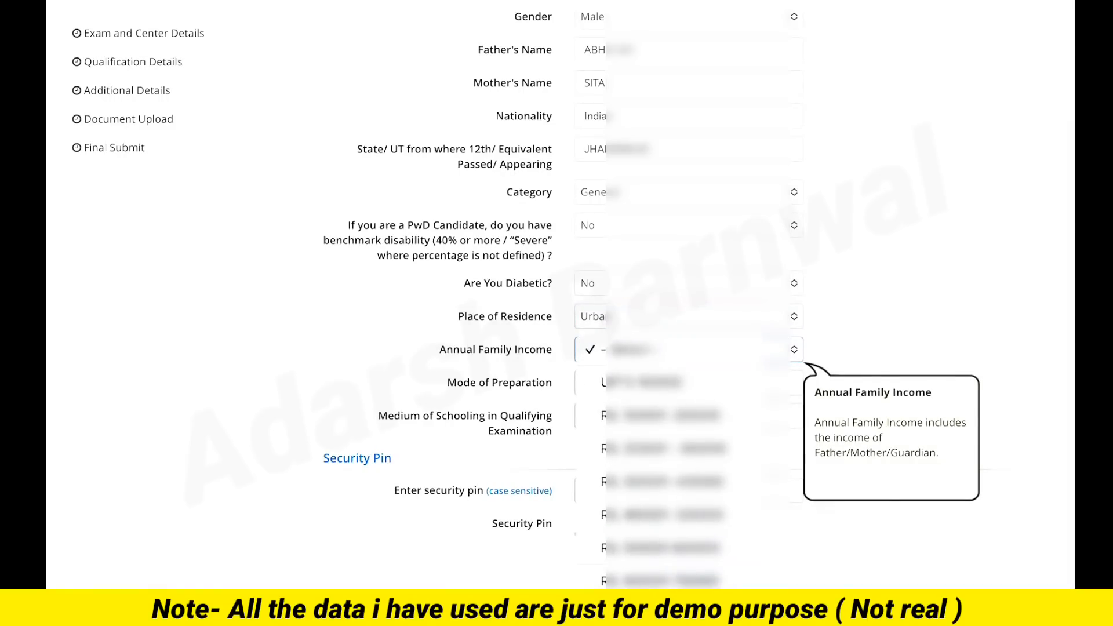
{"action": "left_click", "coordinate": [666, 515]}
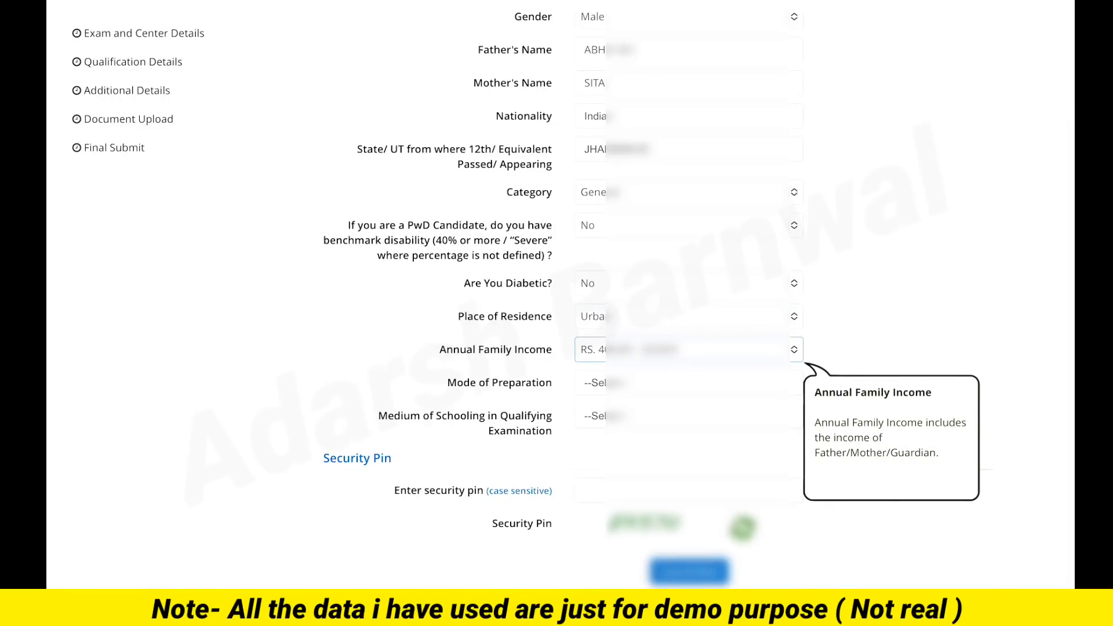
Step: Set Mode of Preparation to Self Study and Medium of Schooling in Qualifying Examination to English
{"action": "left_click", "coordinate": [689, 383]}
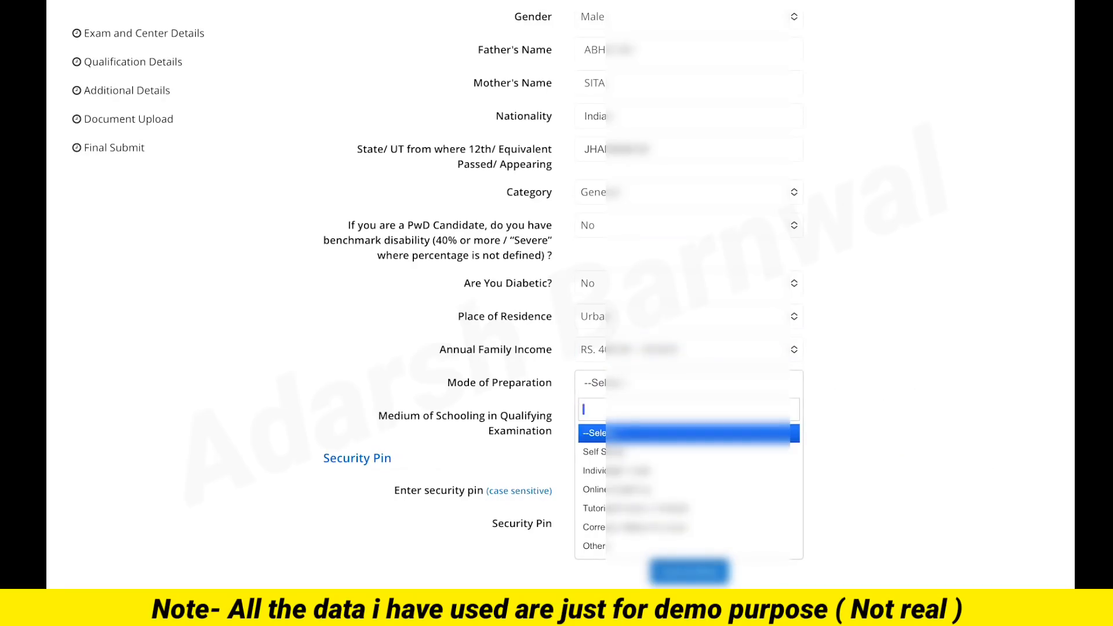
{"action": "left_click", "coordinate": [638, 453]}
{"action": "scroll", "coordinate": [638, 452], "scroll_direction": "up", "scroll_amount": 1}
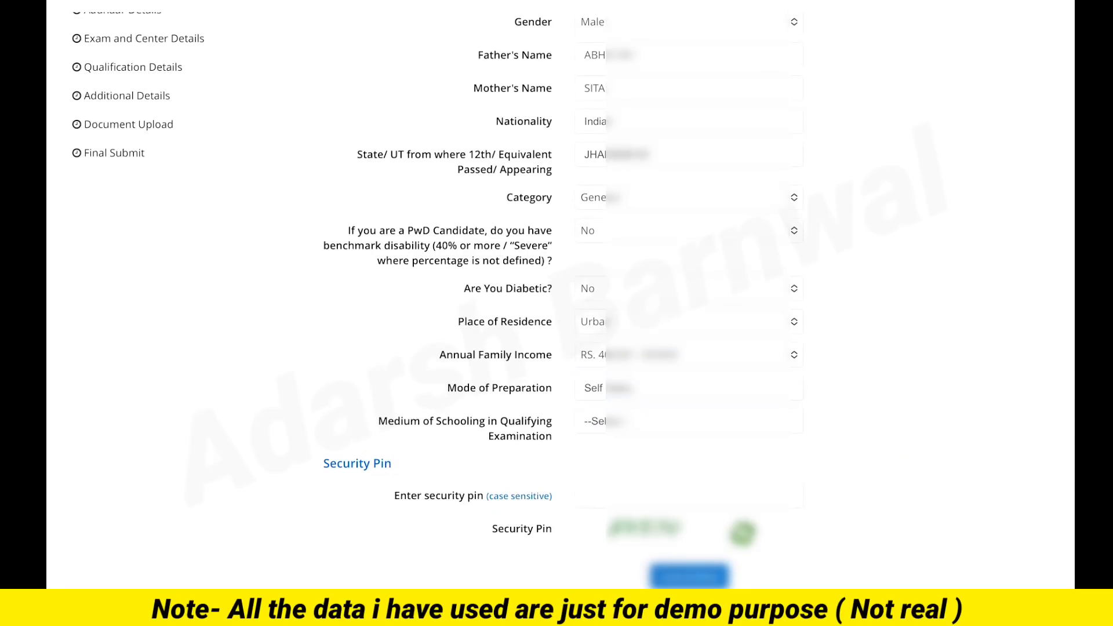
{"action": "scroll", "coordinate": [689, 406], "scroll_direction": "down", "scroll_amount": 1}
{"action": "left_click", "coordinate": [689, 418]}
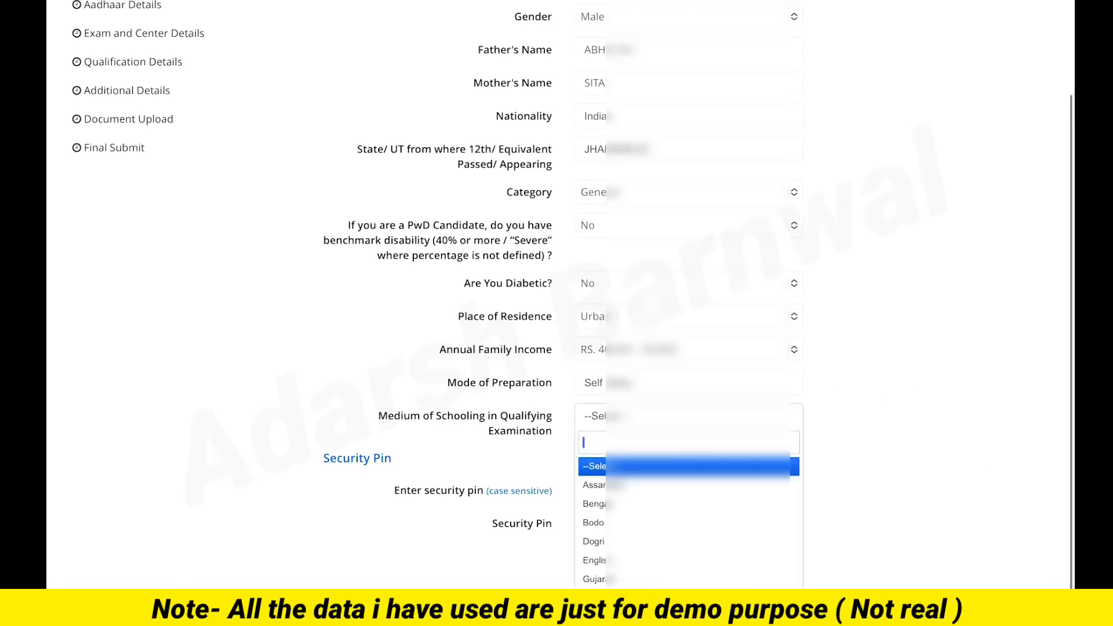
{"action": "scroll", "coordinate": [689, 521], "scroll_direction": "down", "scroll_amount": 5}
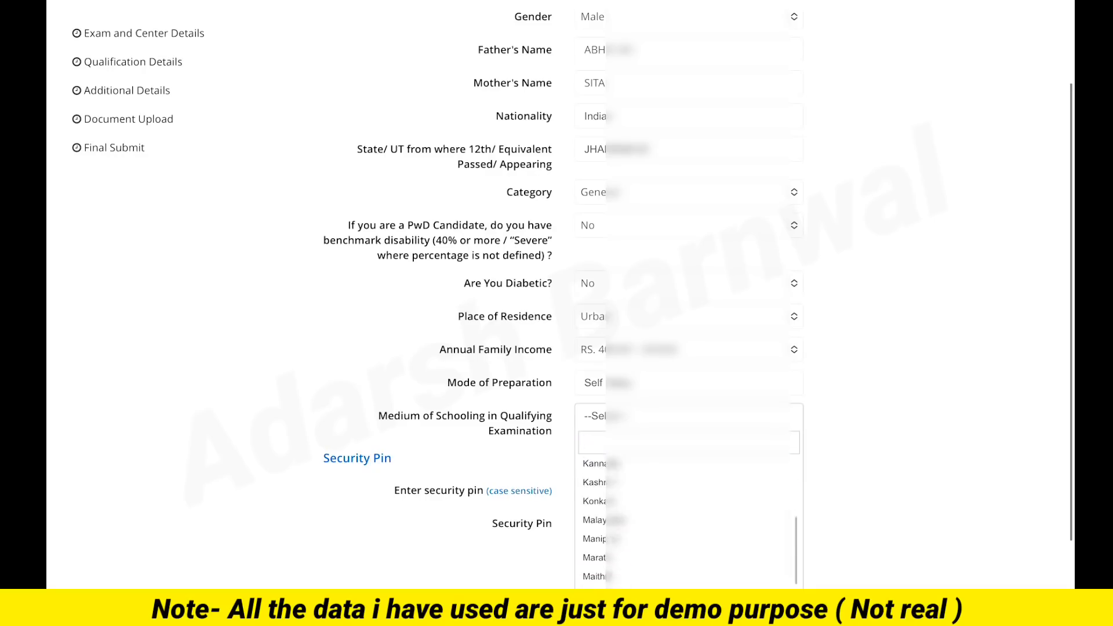
{"action": "scroll", "coordinate": [689, 522], "scroll_direction": "up", "scroll_amount": 3}
{"action": "left_click", "coordinate": [638, 512]}
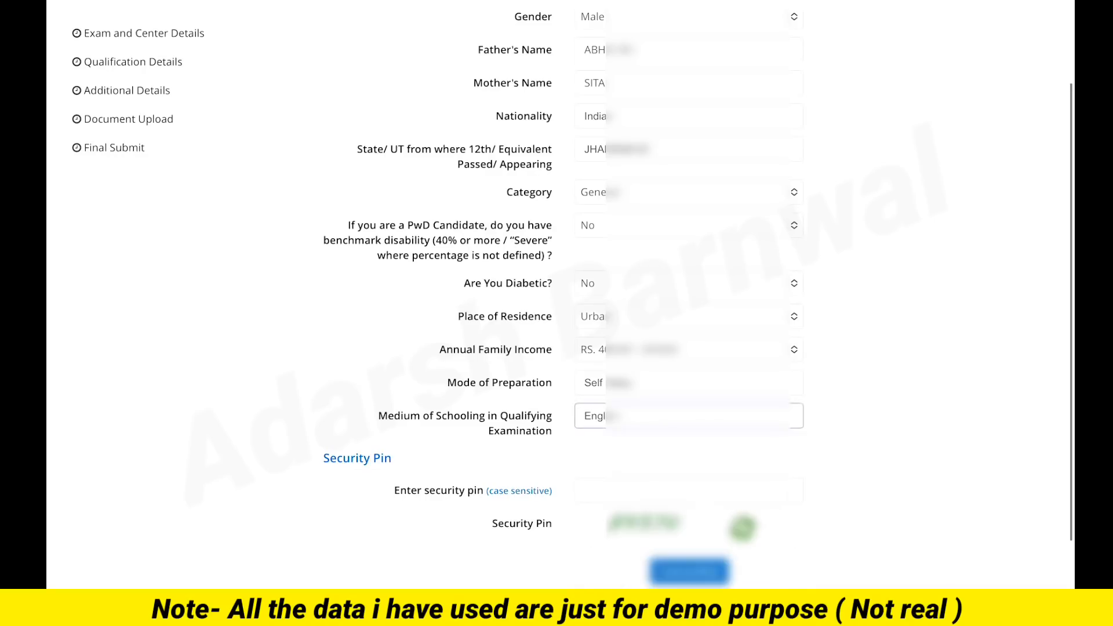
Step: Fill in the security pin field to save the personal details
{"action": "scroll", "coordinate": [689, 348], "scroll_direction": "down", "scroll_amount": 1}
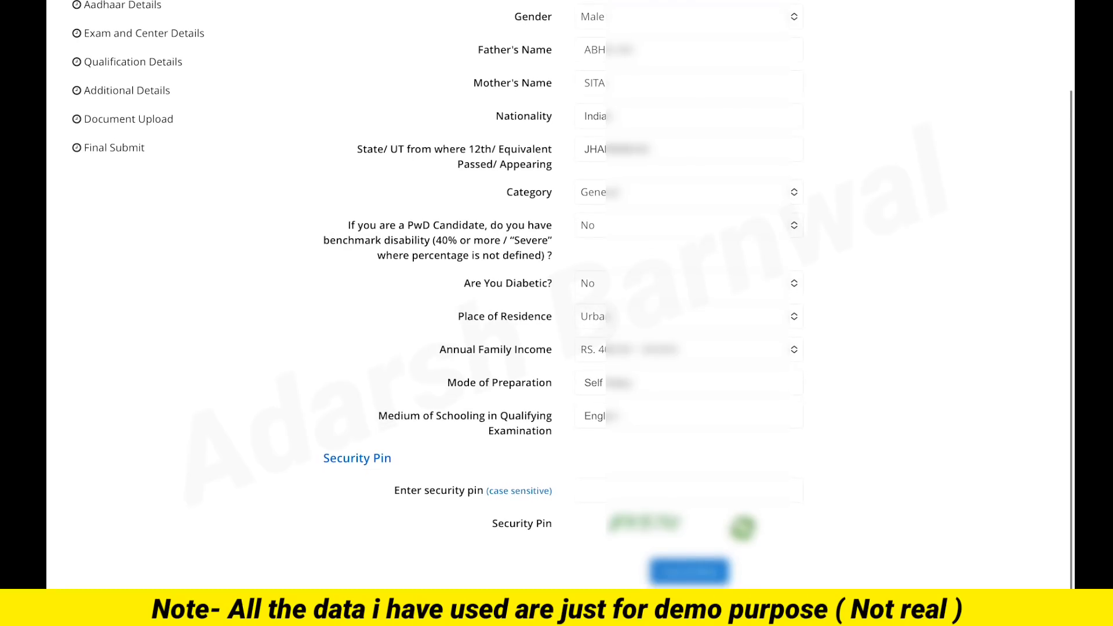
{"action": "left_click", "coordinate": [688, 490]}
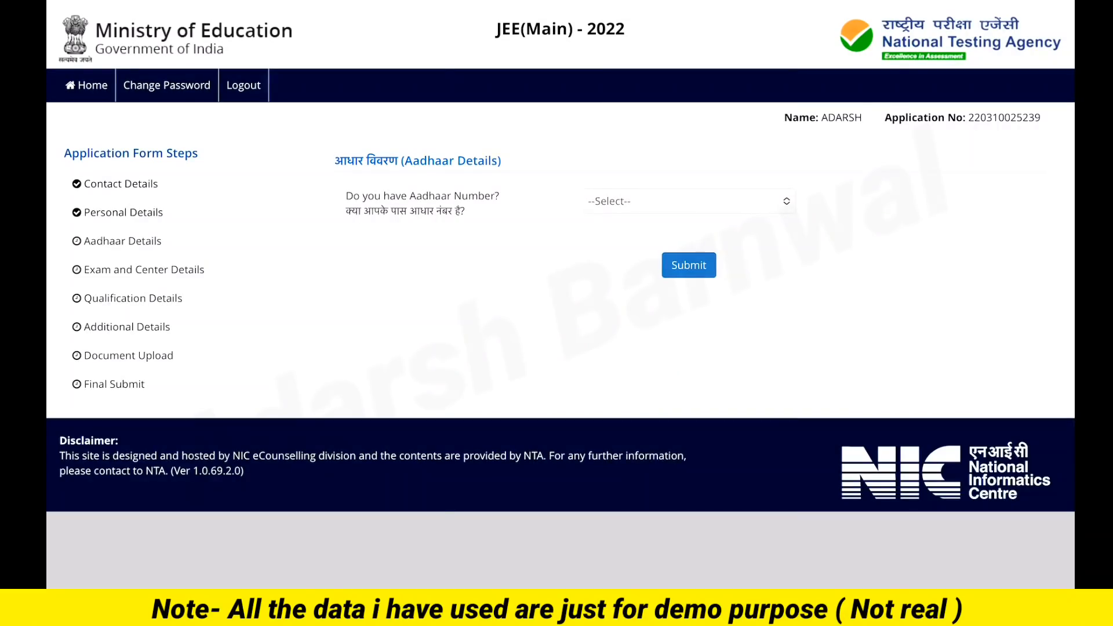
Step: Answer Yes to having an Aadhaar number, choose the voluntary agreement to share it, and confirm the declaration
{"action": "left_click", "coordinate": [689, 202]}
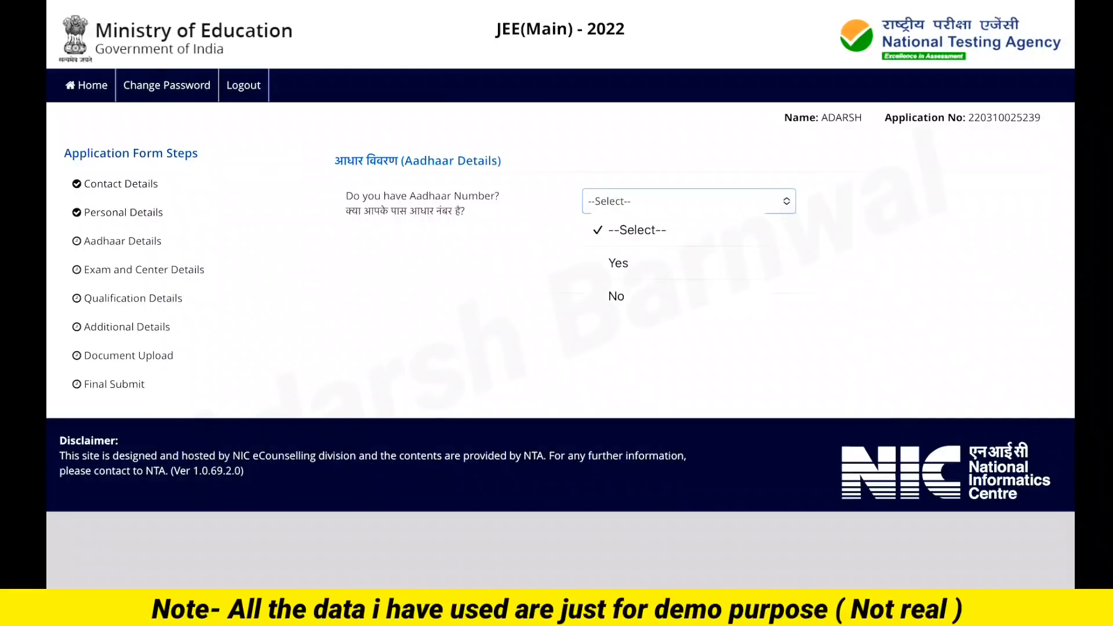
{"action": "left_click", "coordinate": [619, 263]}
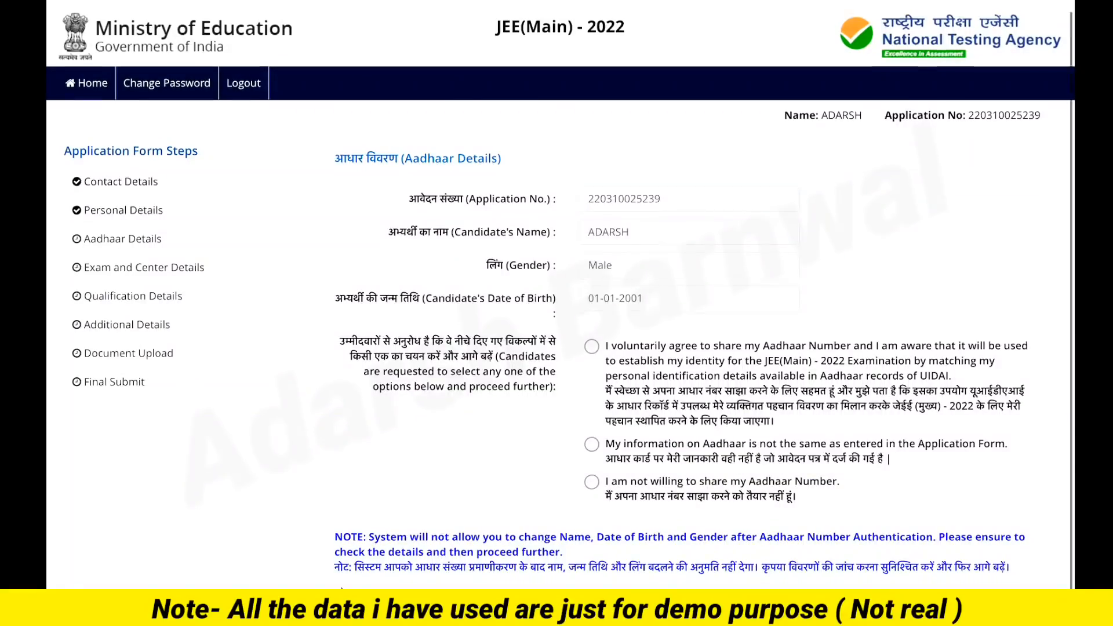
{"action": "scroll", "coordinate": [560, 300], "scroll_direction": "down", "scroll_amount": 2}
{"action": "left_click", "coordinate": [591, 250]}
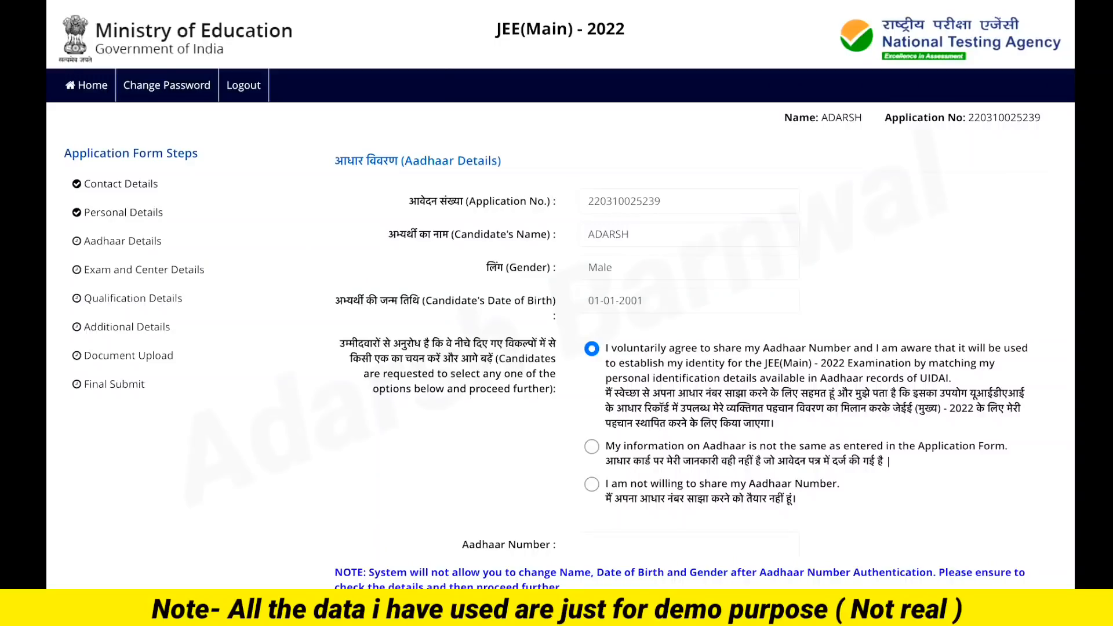
{"action": "scroll", "coordinate": [560, 294], "scroll_direction": "down", "scroll_amount": 2}
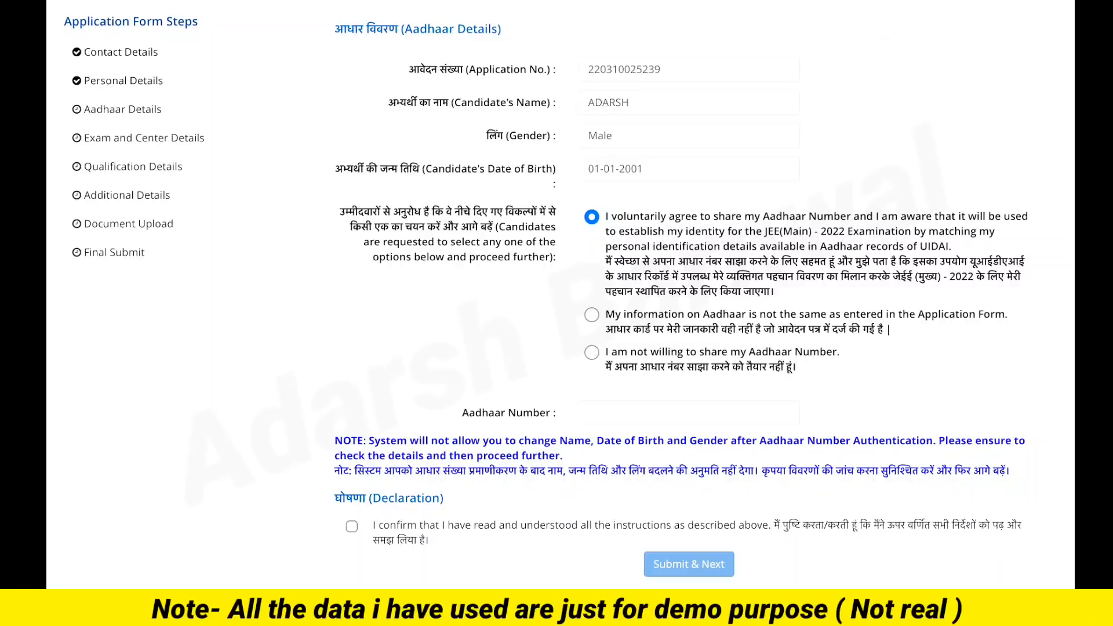
{"action": "left_click", "coordinate": [352, 526]}
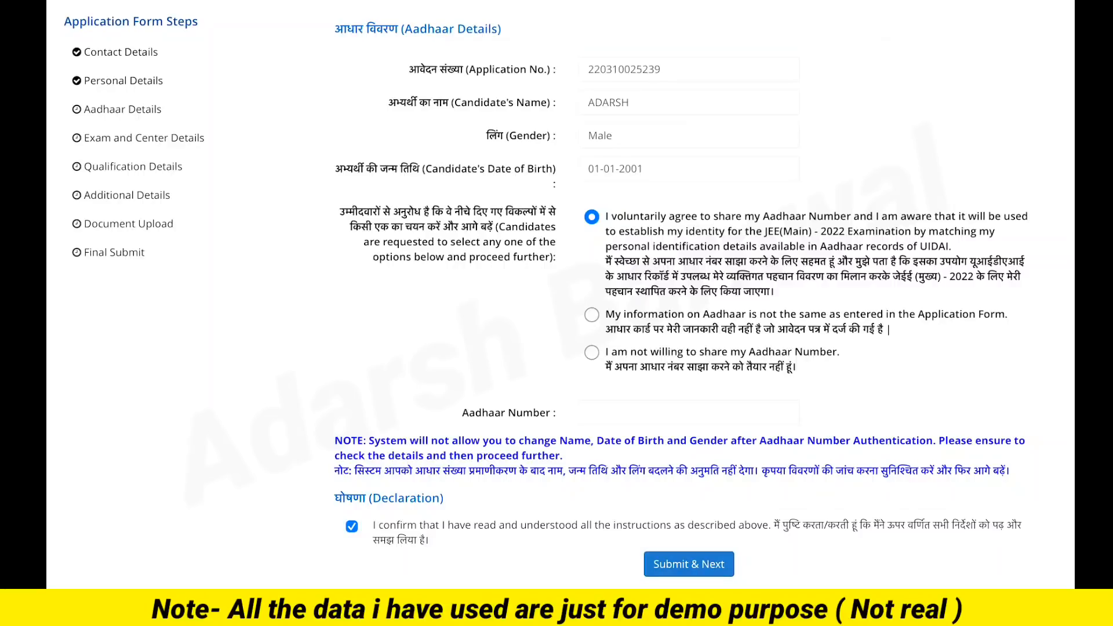
Step: Apply for Paper 1 (B.E./B.Tech.) in the exam and center details and set Question Paper Medium to English
{"action": "scroll", "coordinate": [556, 313], "scroll_direction": "down", "scroll_amount": 1}
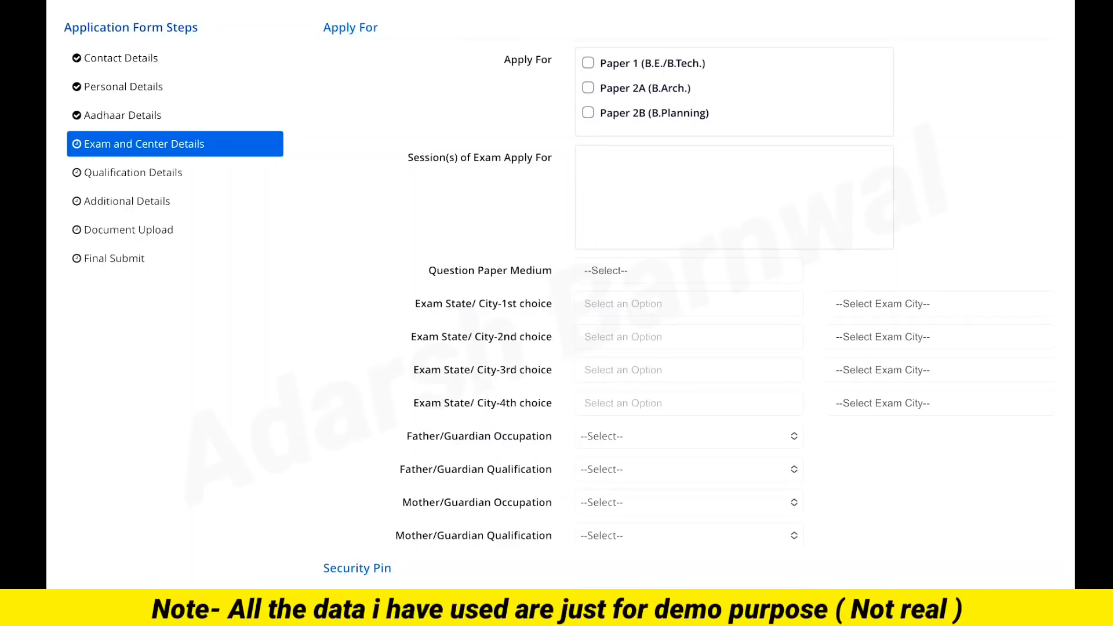
{"action": "left_click", "coordinate": [587, 63]}
{"action": "scroll", "coordinate": [556, 313], "scroll_direction": "down", "scroll_amount": 2}
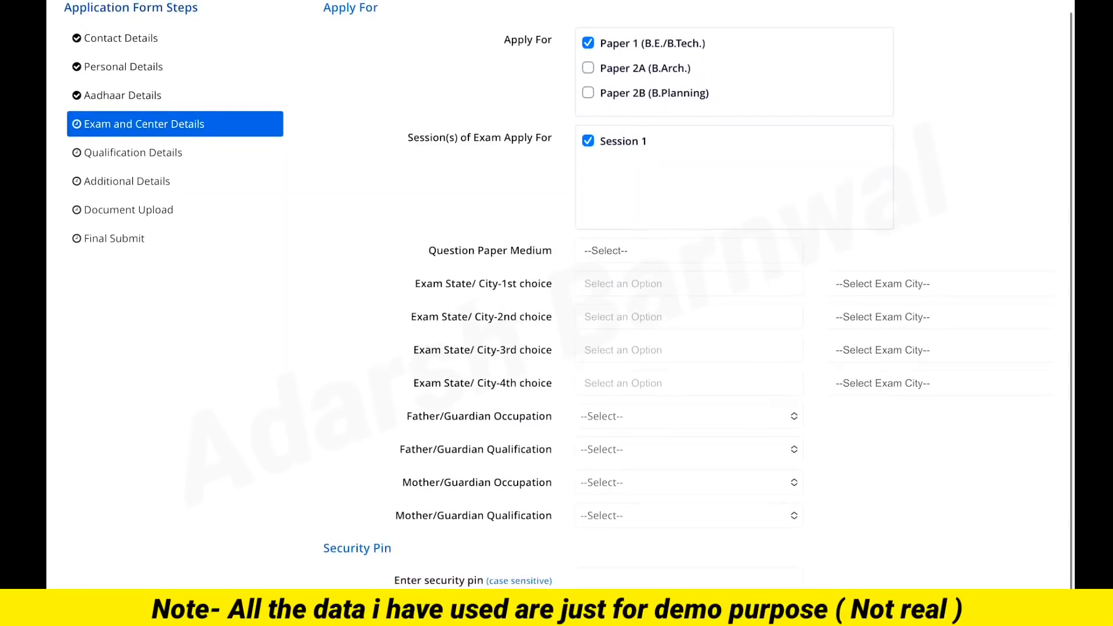
{"action": "scroll", "coordinate": [557, 314], "scroll_direction": "down", "scroll_amount": 1}
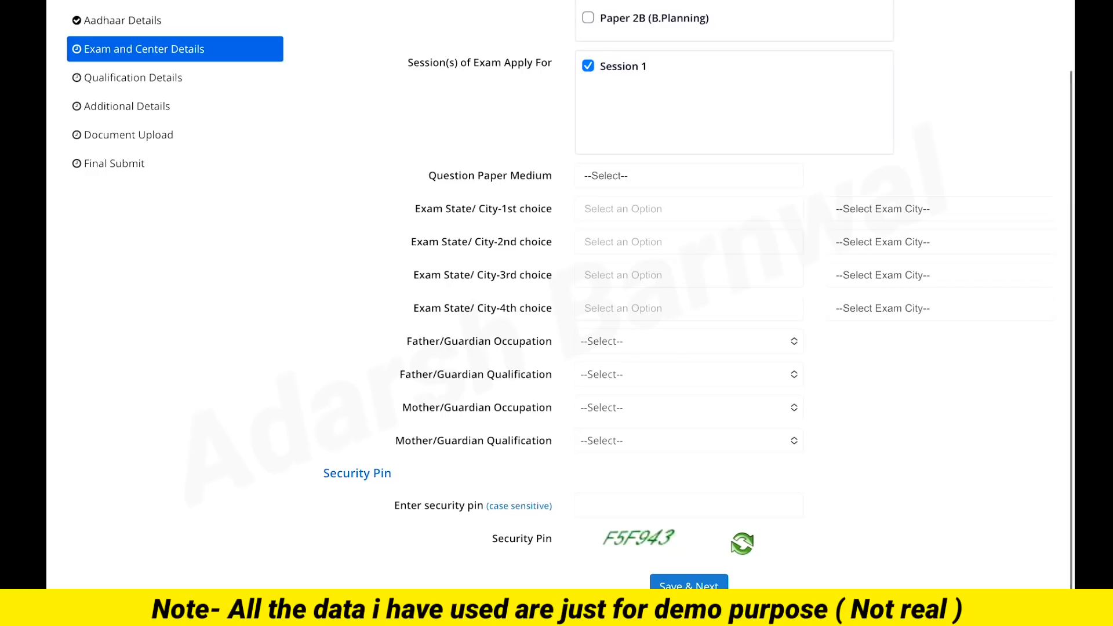
{"action": "left_click", "coordinate": [688, 176]}
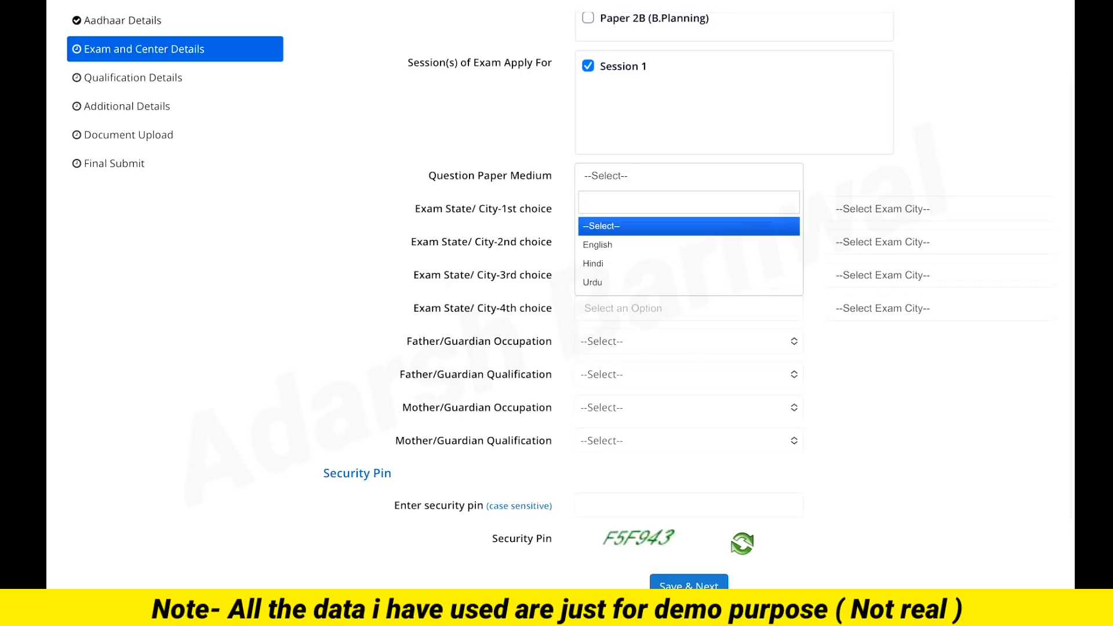
{"action": "left_click", "coordinate": [597, 245]}
Step: Look over the exam city choices and the parents' occupation and qualification fields in the exam and center details
{"action": "scroll", "coordinate": [559, 301], "scroll_direction": "up", "scroll_amount": 2}
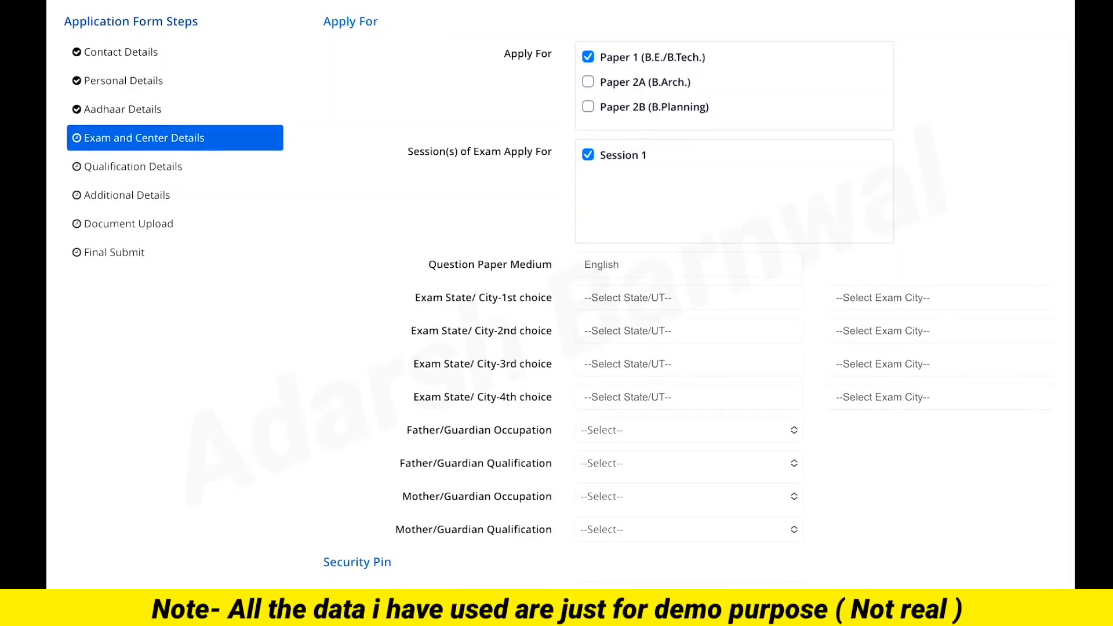
{"action": "scroll", "coordinate": [560, 295], "scroll_direction": "down", "scroll_amount": 1}
{"action": "scroll", "coordinate": [556, 294], "scroll_direction": "down", "scroll_amount": 1}
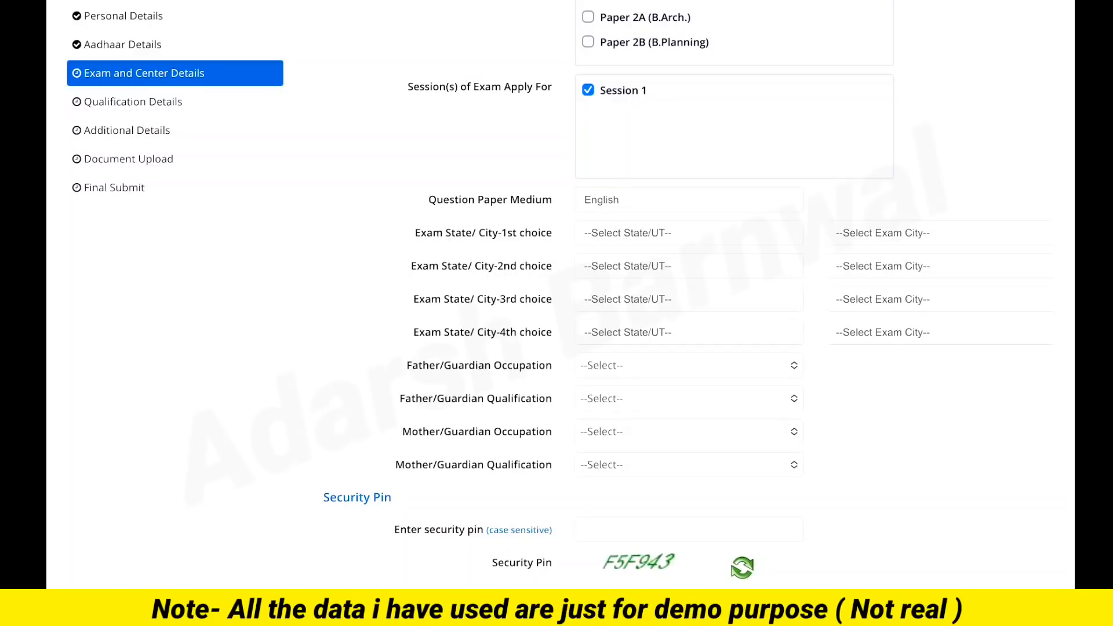
{"action": "scroll", "coordinate": [556, 290], "scroll_direction": "down", "scroll_amount": 1}
{"action": "scroll", "coordinate": [557, 290], "scroll_direction": "up", "scroll_amount": 1}
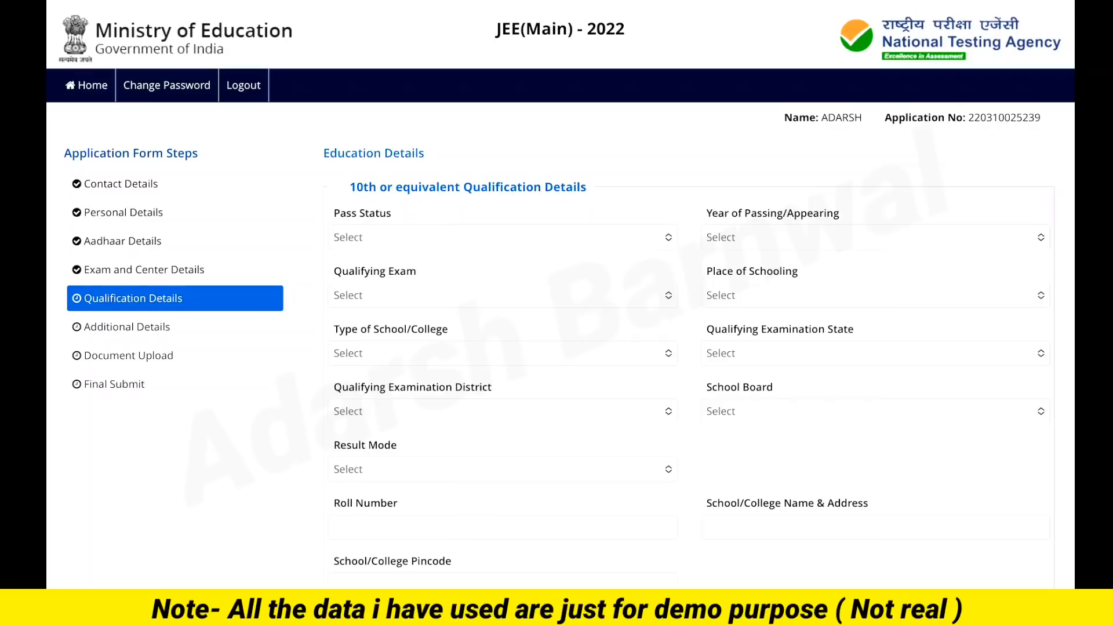
Step: Set Pass Status to Passed in the 10th qualification details and review the remaining 10th and 12th fields
{"action": "scroll", "coordinate": [560, 294], "scroll_direction": "down", "scroll_amount": 2}
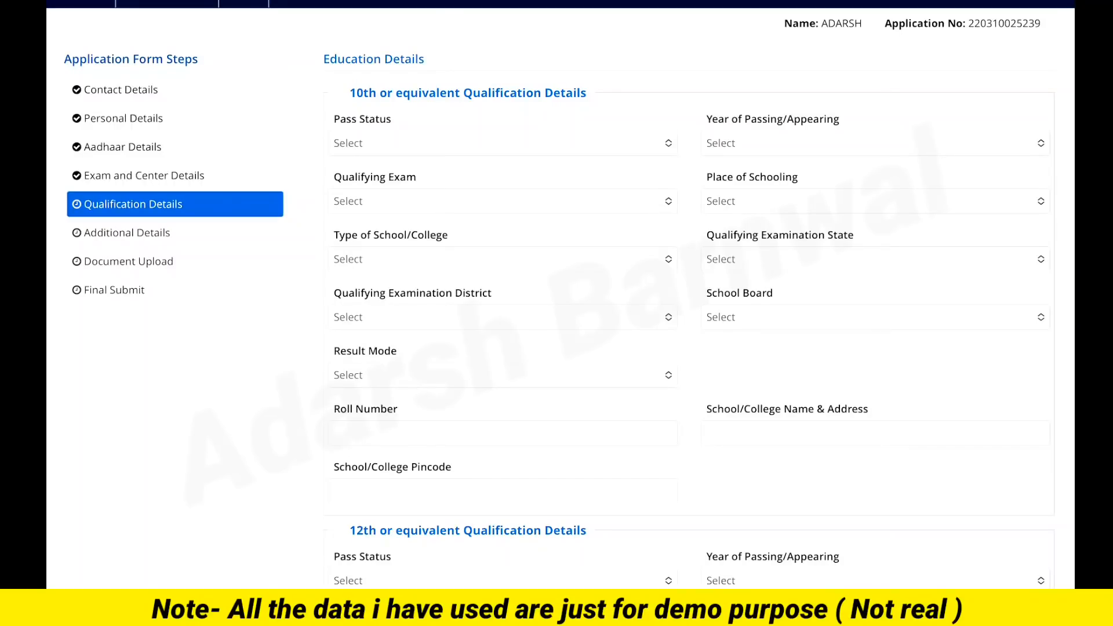
{"action": "left_click", "coordinate": [502, 143]}
{"action": "left_click", "coordinate": [375, 204]}
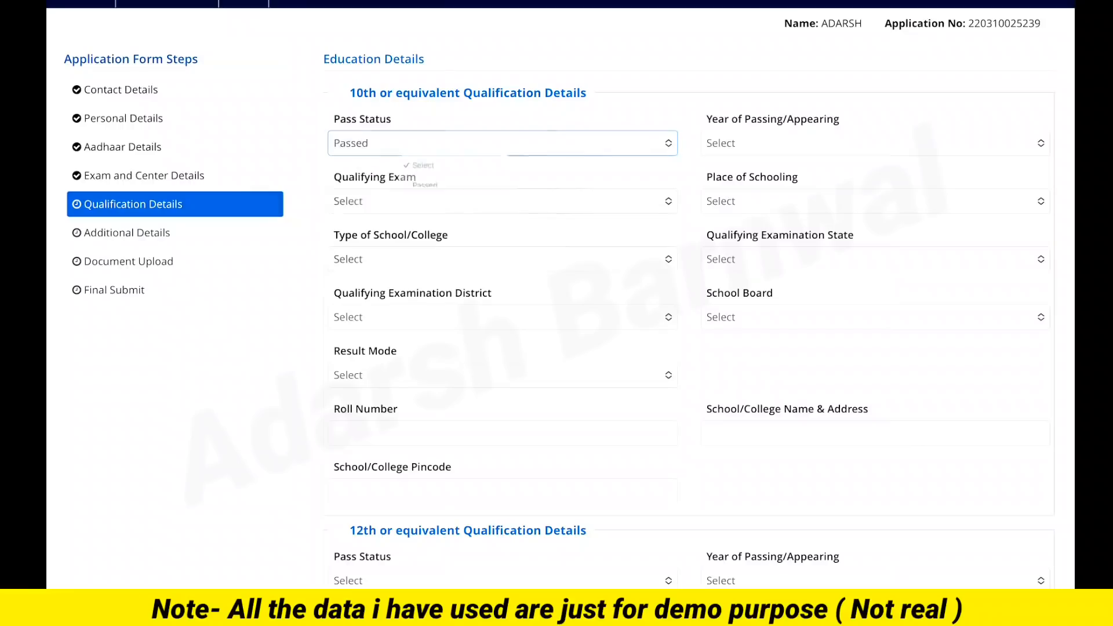
{"action": "scroll", "coordinate": [557, 313], "scroll_direction": "down", "scroll_amount": 5}
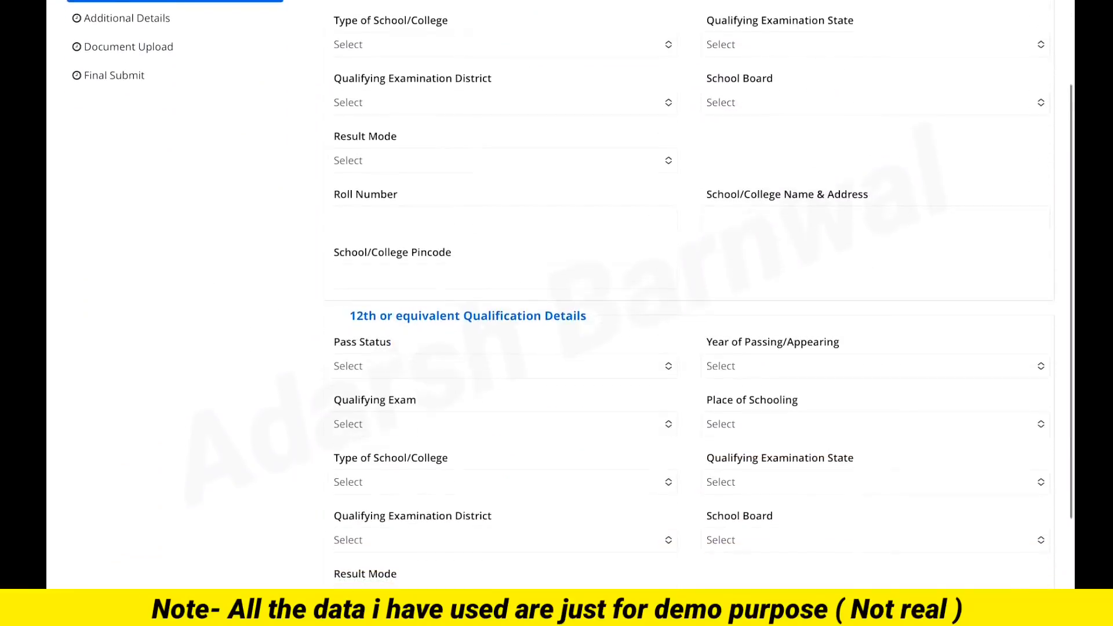
Step: Set Pass Status to Passed in the 12th or equivalent qualification details
{"action": "scroll", "coordinate": [556, 313], "scroll_direction": "down", "scroll_amount": 4}
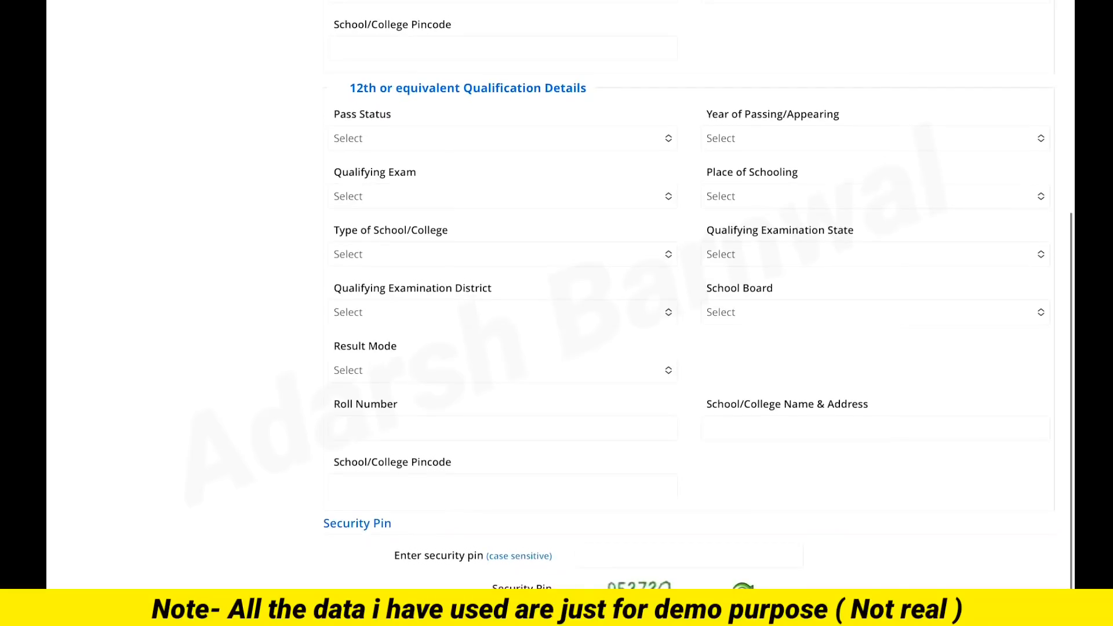
{"action": "scroll", "coordinate": [557, 313], "scroll_direction": "down", "scroll_amount": 1}
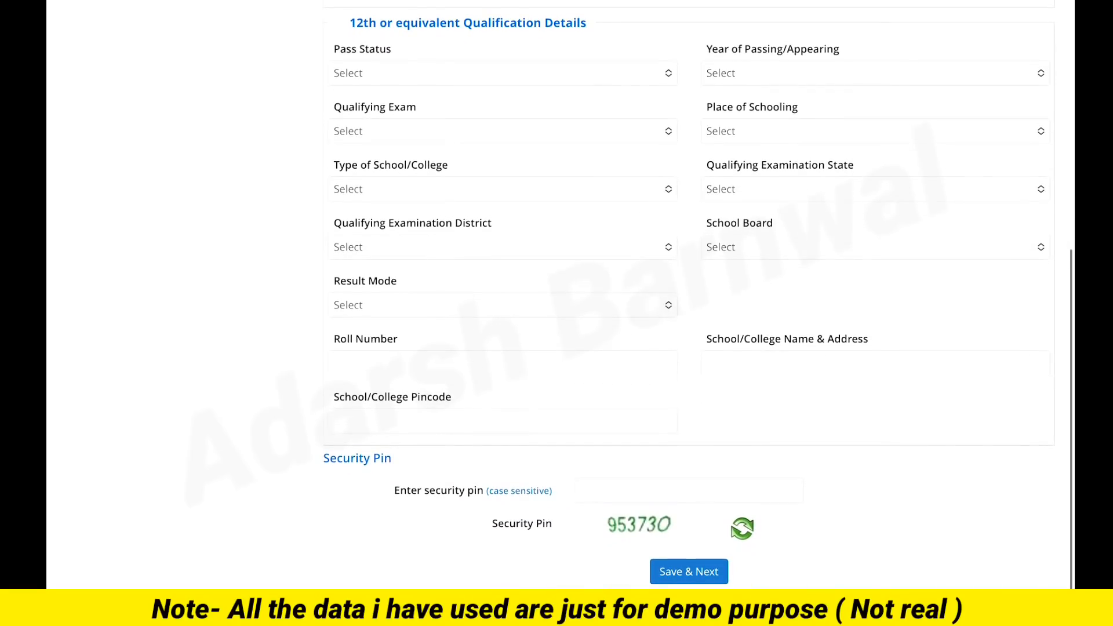
{"action": "left_click", "coordinate": [503, 73]}
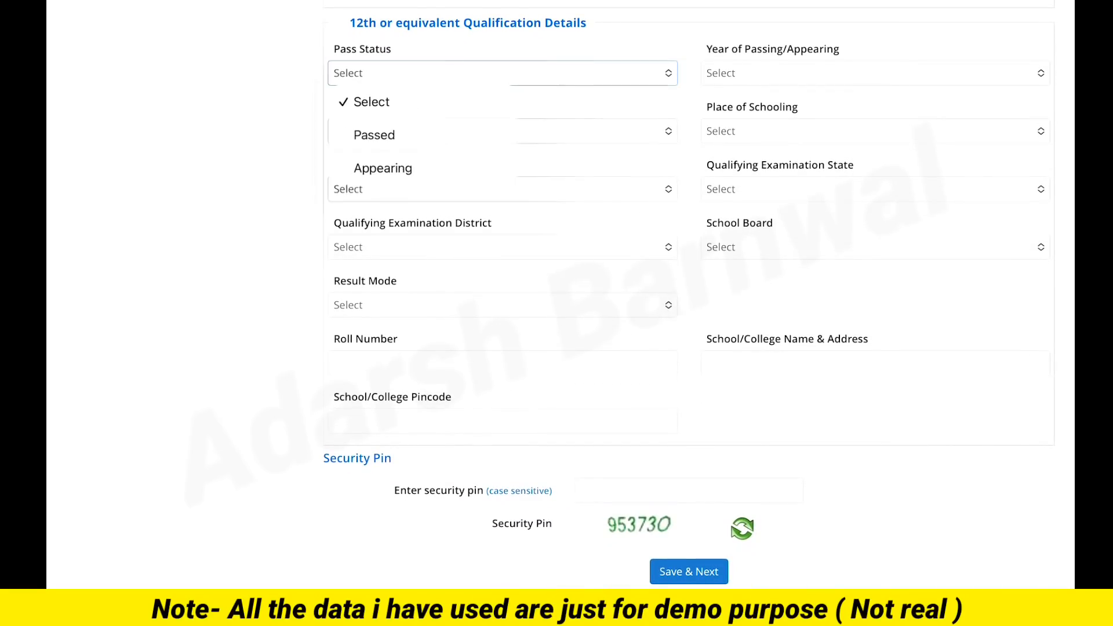
{"action": "left_click", "coordinate": [374, 134]}
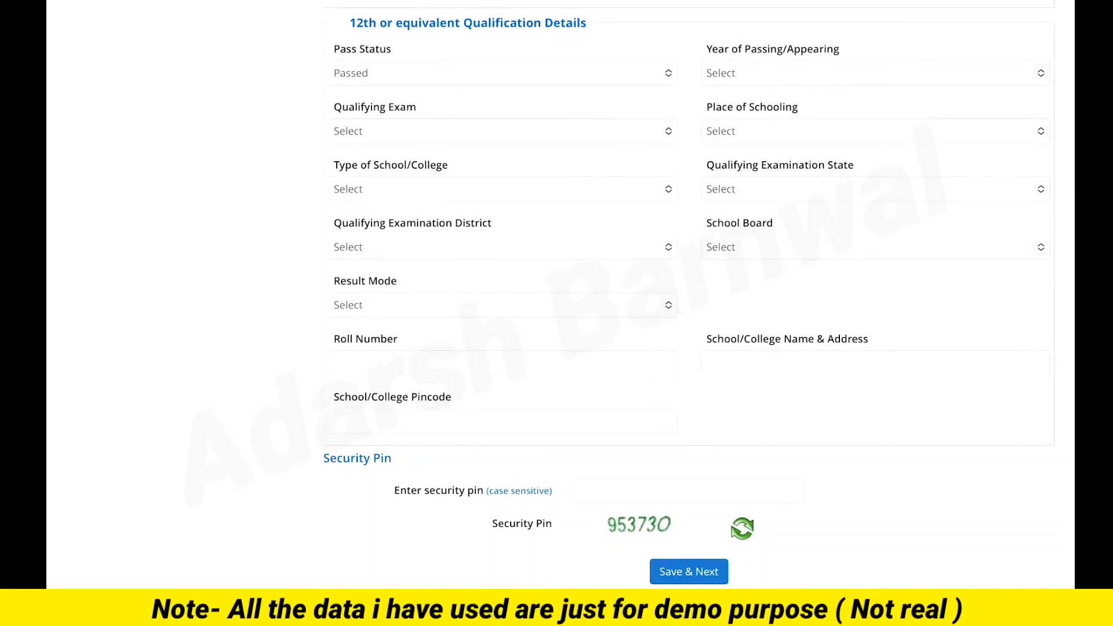
Step: Try Appearing as the 12th Pass Status, and return it to Passed
{"action": "left_click", "coordinate": [502, 73]}
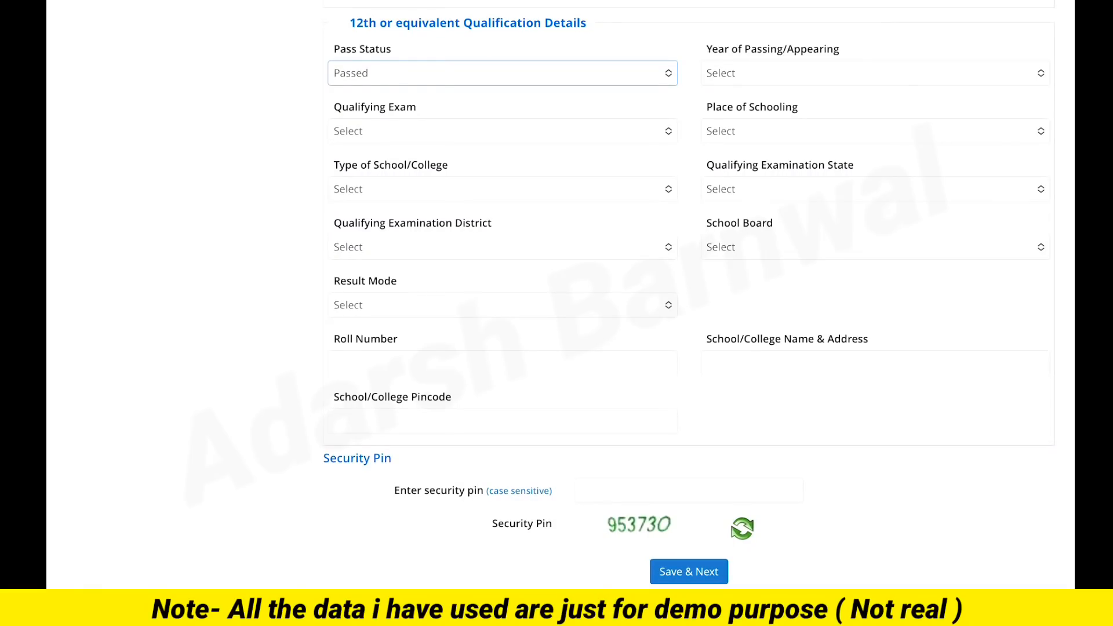
{"action": "left_click", "coordinate": [503, 73]}
{"action": "left_click", "coordinate": [381, 169]}
{"action": "left_click", "coordinate": [502, 73]}
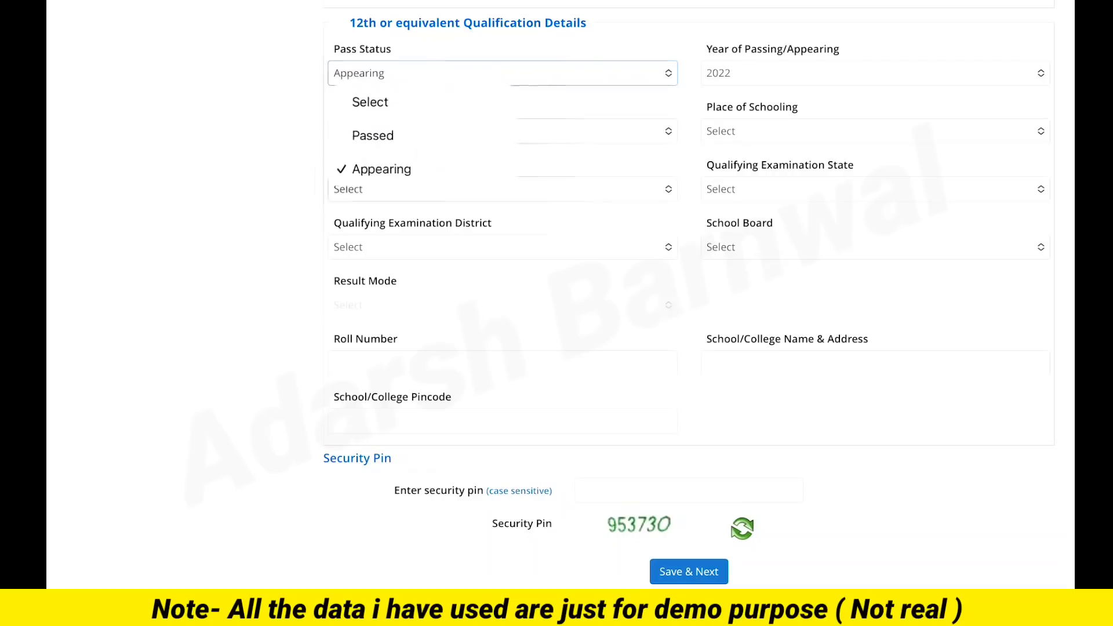
{"action": "left_click", "coordinate": [373, 136]}
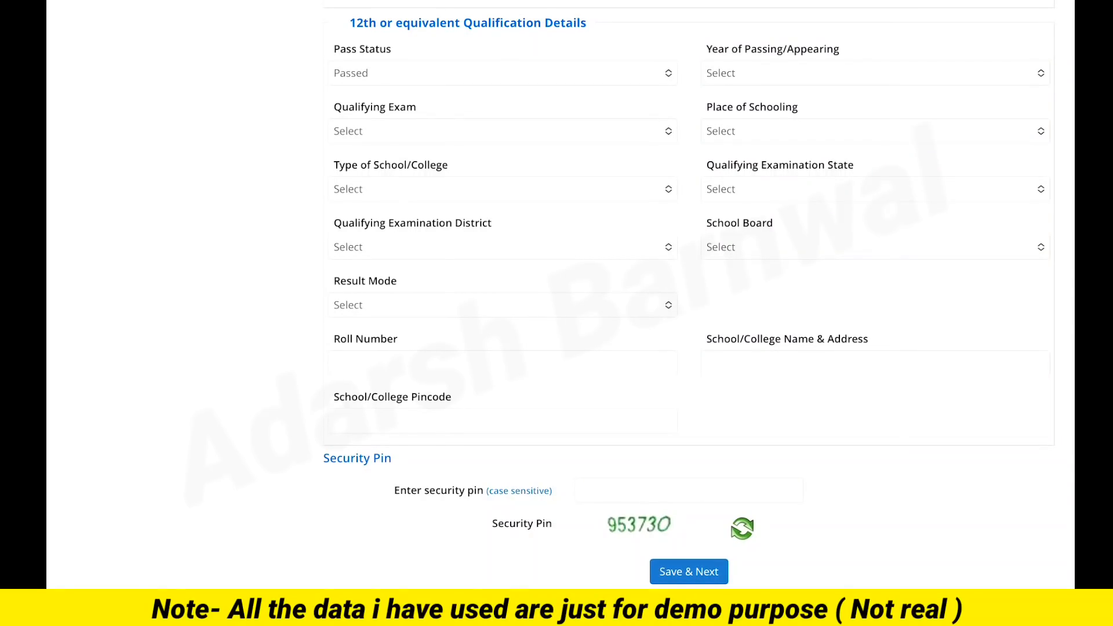
Step: Go back to the 10th qualification details and open the Year of Passing/Appearing choices
{"action": "scroll", "coordinate": [560, 300], "scroll_direction": "up", "scroll_amount": 9}
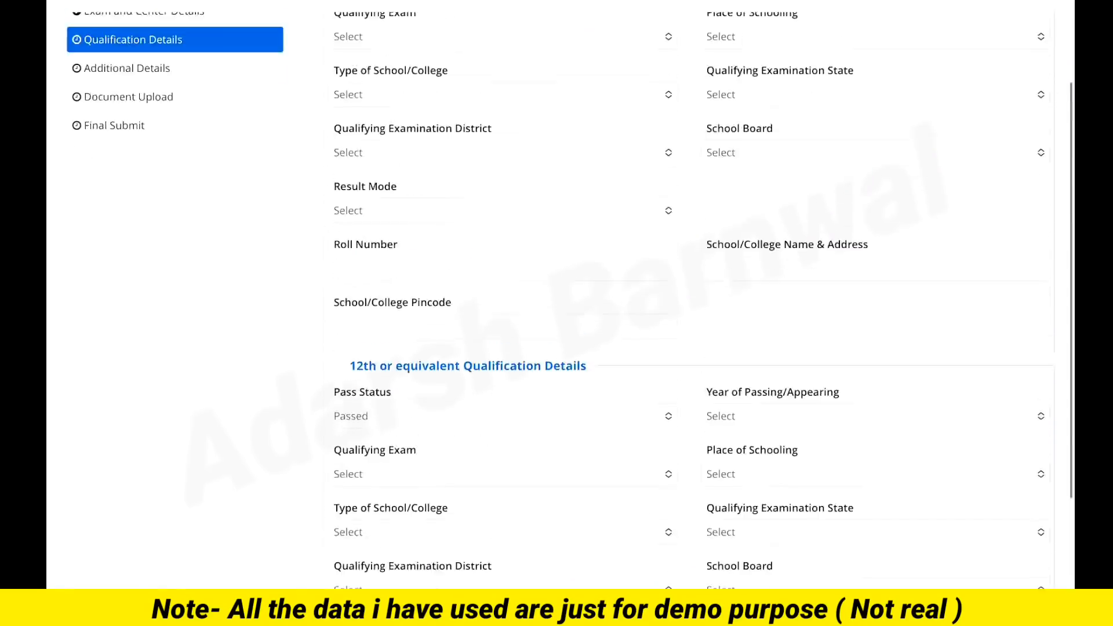
{"action": "scroll", "coordinate": [560, 300], "scroll_direction": "down", "scroll_amount": 1}
{"action": "scroll", "coordinate": [560, 301], "scroll_direction": "down", "scroll_amount": 1}
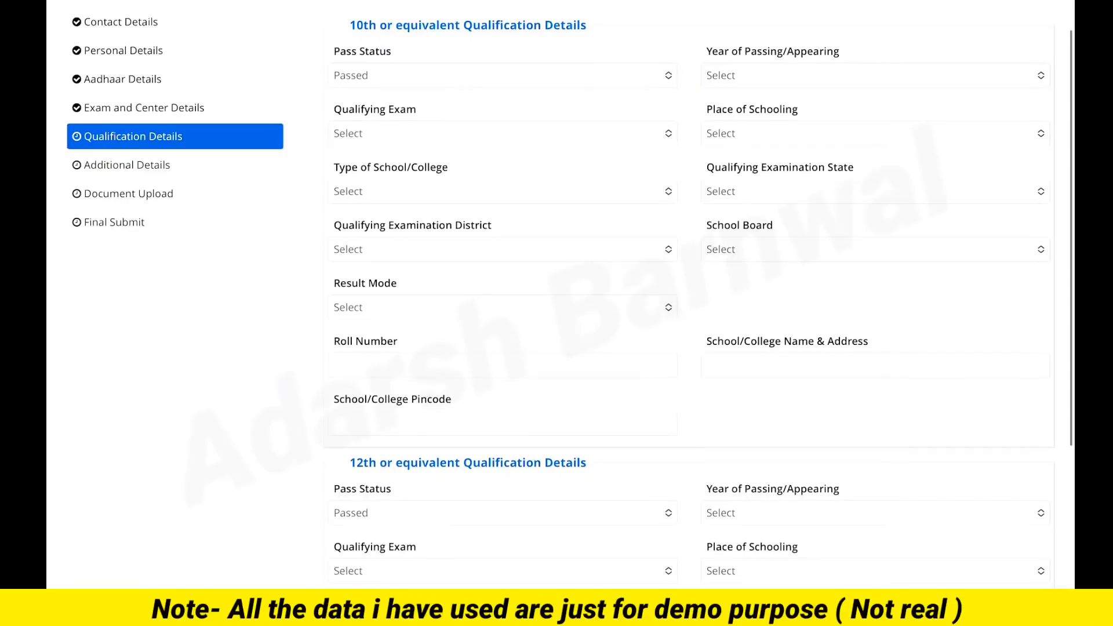
{"action": "left_click", "coordinate": [876, 75]}
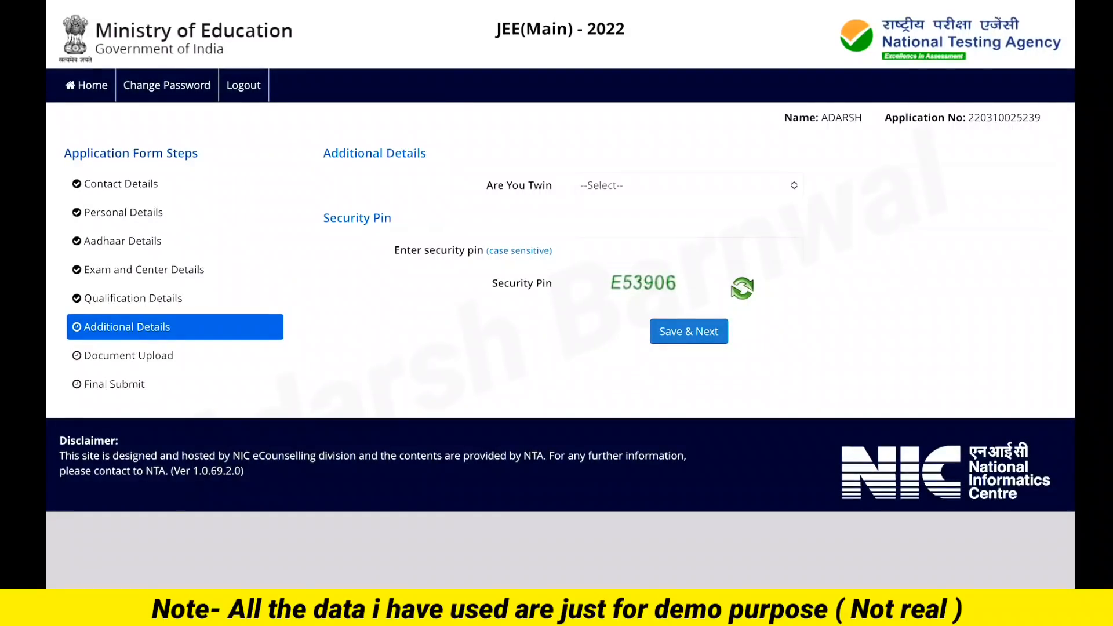
Step: Answer the Are You Twin question in the additional details and go to the security pin entry
{"action": "left_click", "coordinate": [688, 186]}
{"action": "left_click", "coordinate": [609, 279]}
{"action": "left_click", "coordinate": [688, 249]}
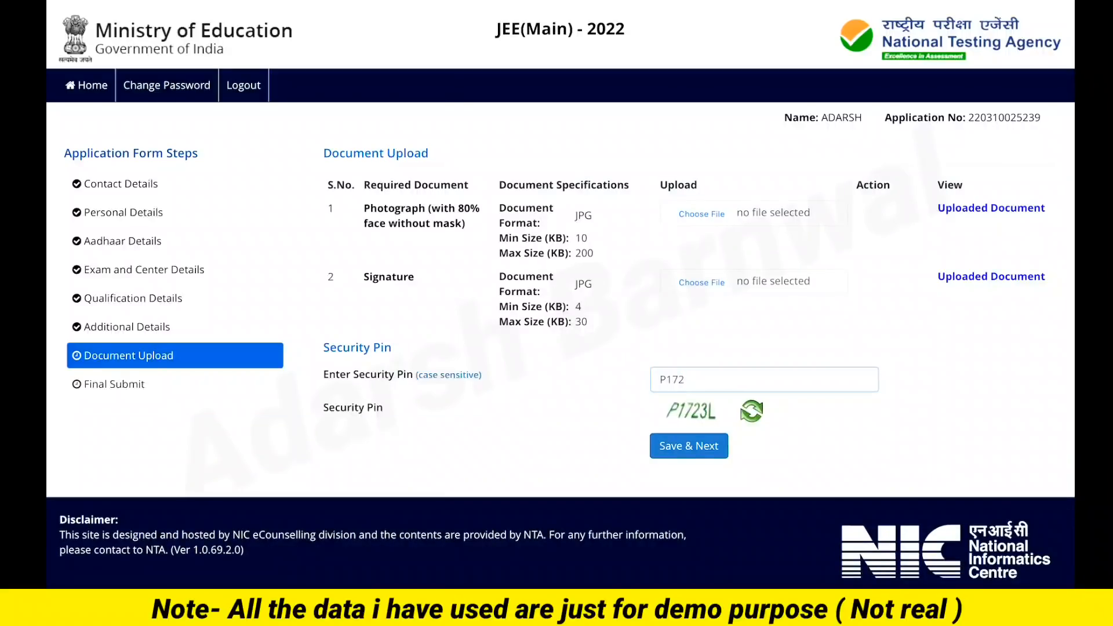
Step: Finish entering the security pin for the document upload, then save and continue to the final submission
{"action": "type", "text": "3L"}
{"action": "key", "text": "Return"}
{"action": "left_click", "coordinate": [543, 382]}
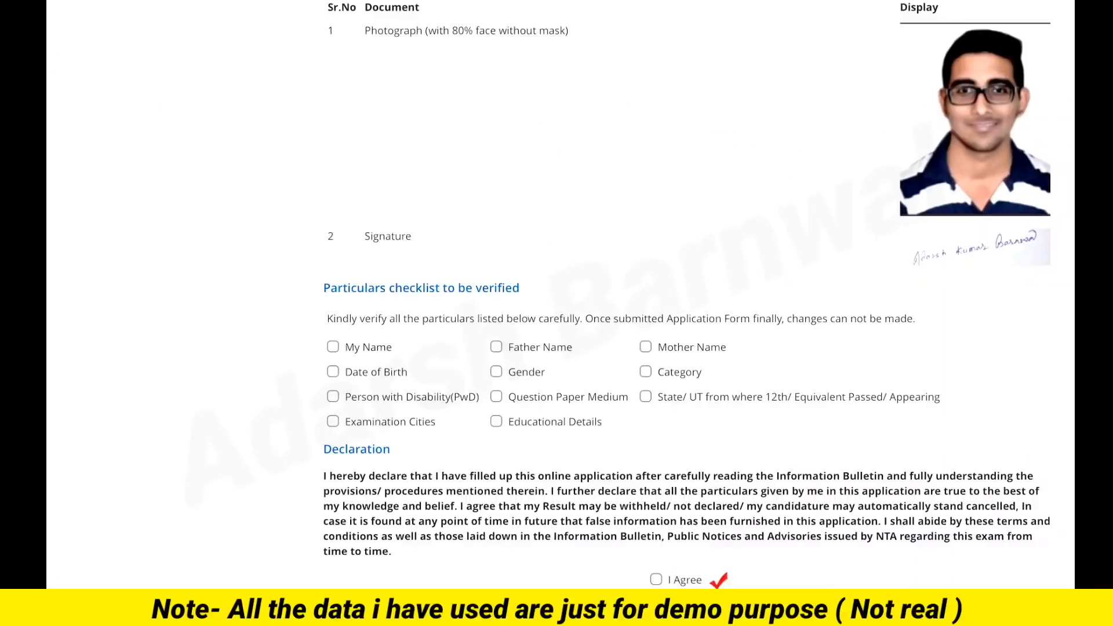
Step: Mark all eleven items in the particulars checklist as verified, from My Name to Educational Details
{"action": "left_click", "coordinate": [332, 347]}
{"action": "left_click", "coordinate": [333, 372]}
{"action": "left_click", "coordinate": [332, 397]}
{"action": "left_click", "coordinate": [332, 422]}
{"action": "left_click", "coordinate": [497, 347]}
{"action": "left_click", "coordinate": [496, 372]}
{"action": "left_click", "coordinate": [496, 397]}
{"action": "left_click", "coordinate": [496, 421]}
{"action": "left_click", "coordinate": [646, 347]}
{"action": "left_click", "coordinate": [646, 371]}
{"action": "left_click", "coordinate": [645, 396]}
Step: Agree to the declaration and submit the application form, confirming the submission
{"action": "left_click", "coordinate": [656, 580]}
{"action": "left_click", "coordinate": [687, 609]}
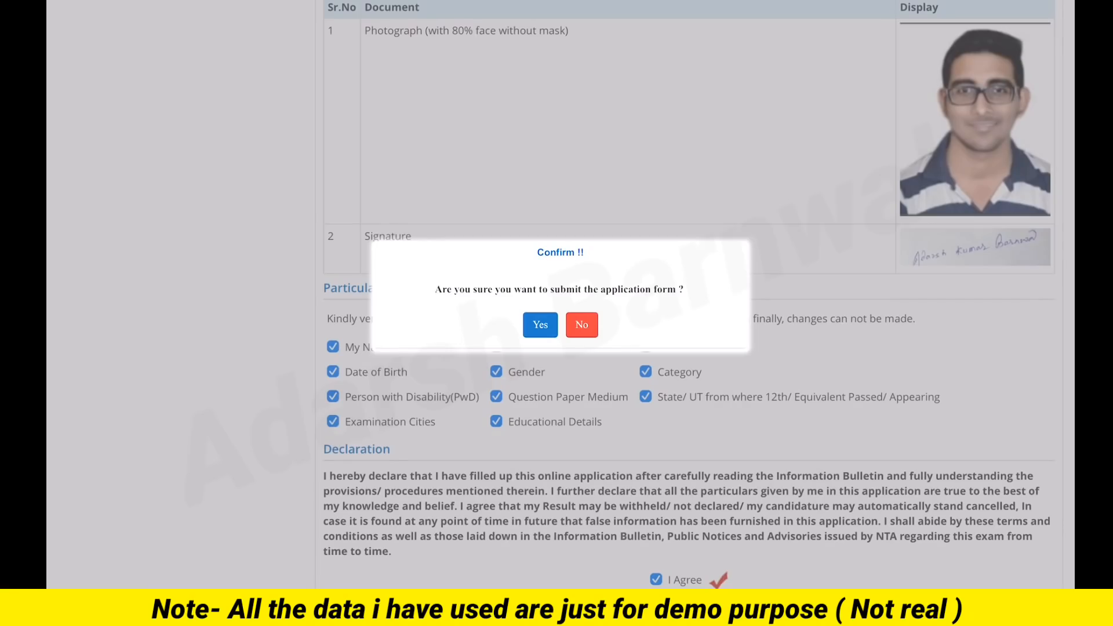
{"action": "left_click", "coordinate": [539, 324]}
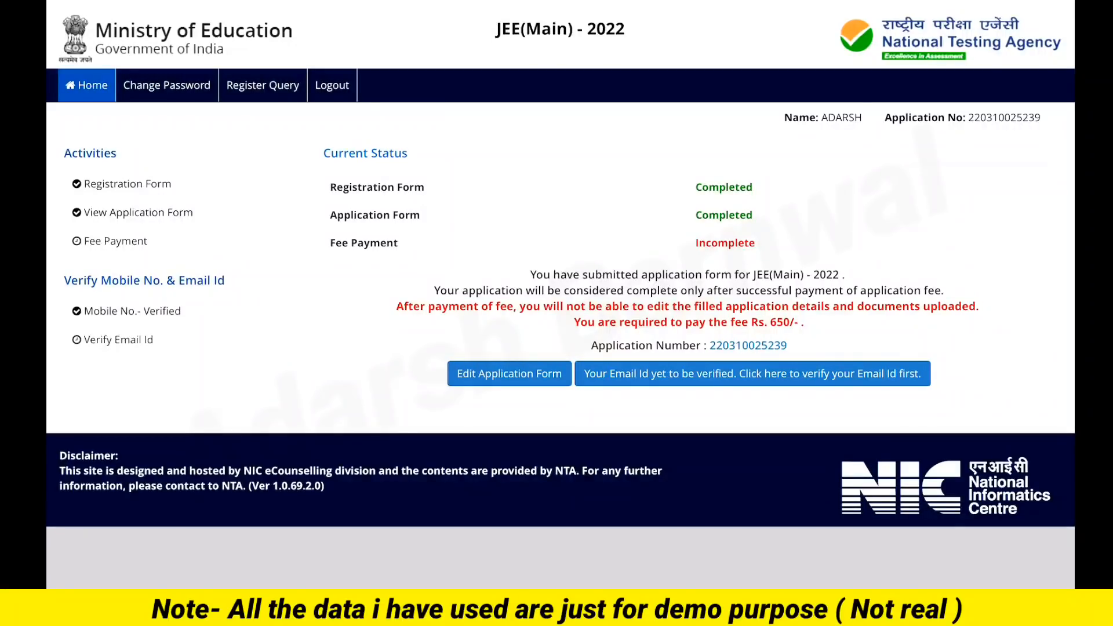
Step: Start the examination fee payment with Online Payment as the mode and confirm going to the payment provider page
{"action": "left_click", "coordinate": [116, 242]}
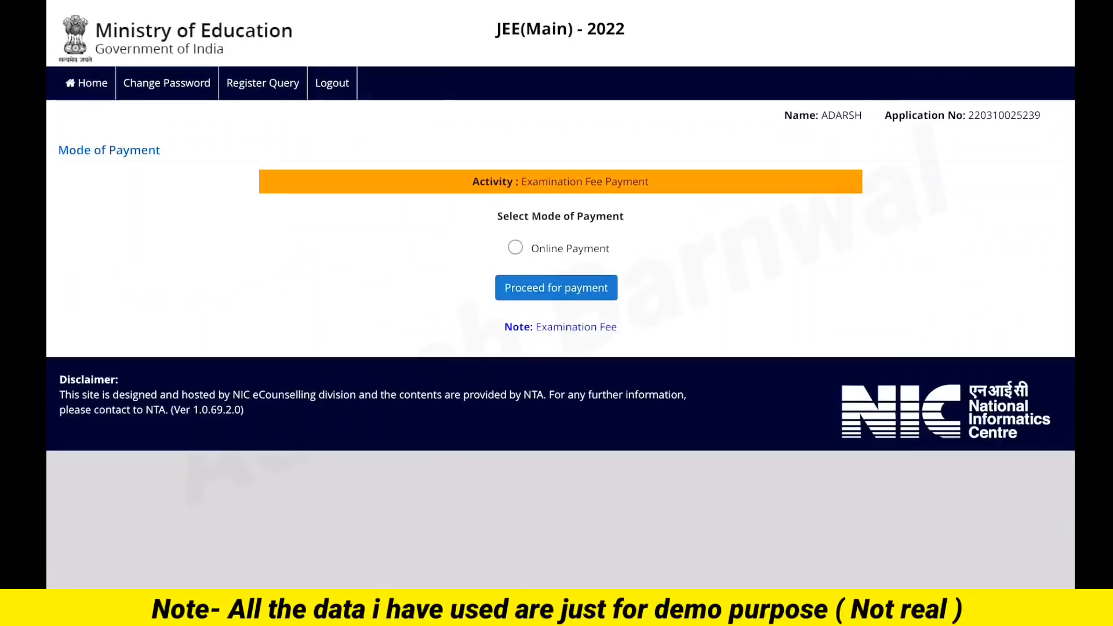
{"action": "left_click", "coordinate": [515, 250]}
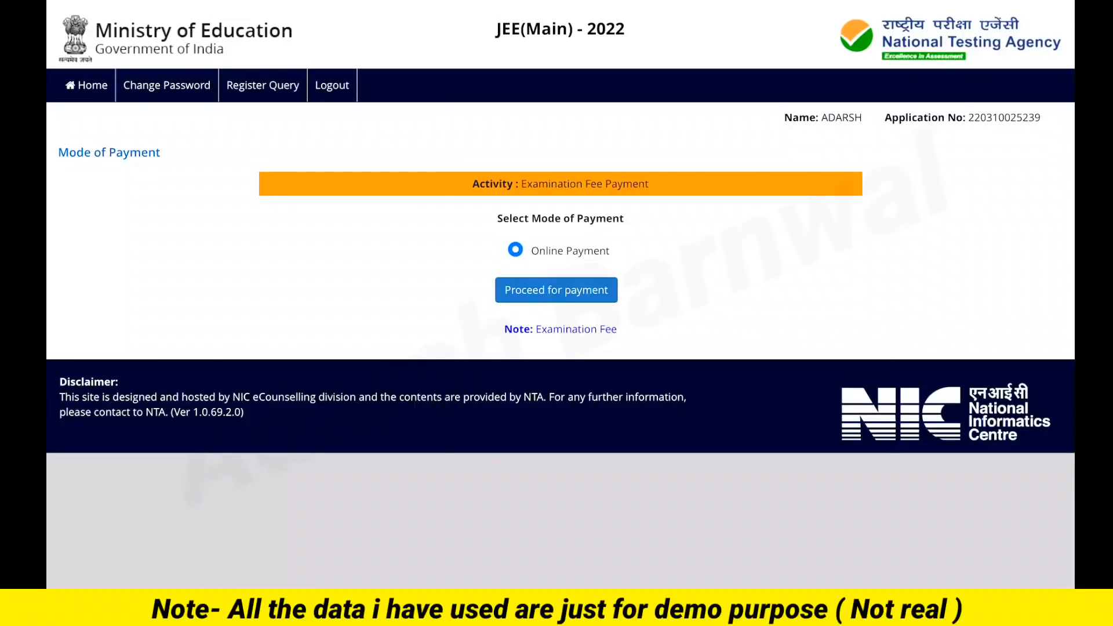
{"action": "left_click", "coordinate": [556, 290]}
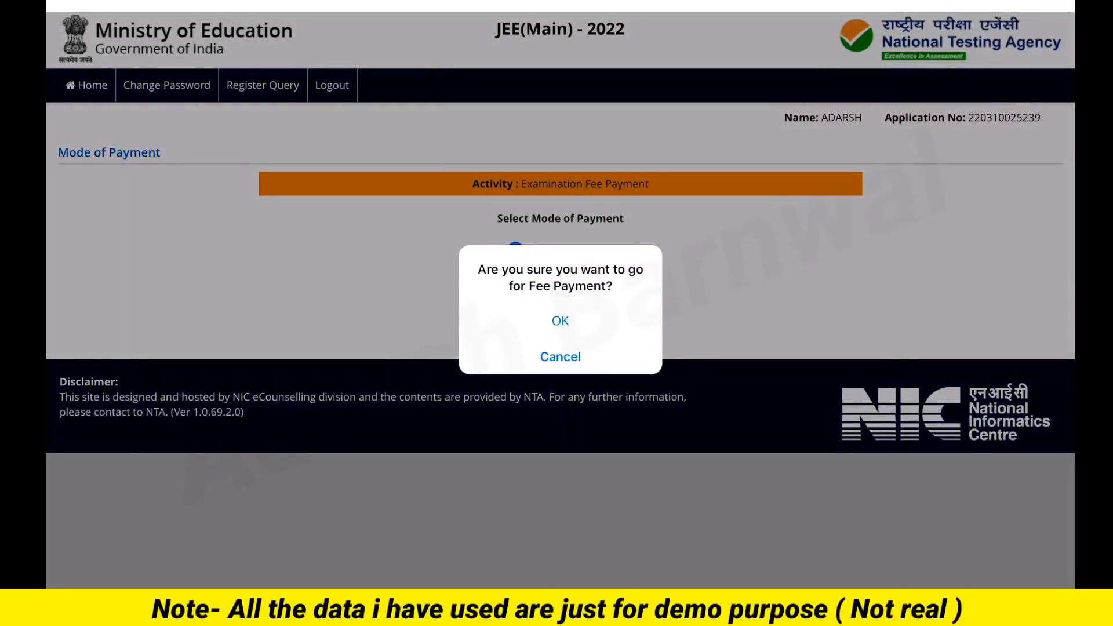
{"action": "left_click", "coordinate": [560, 321]}
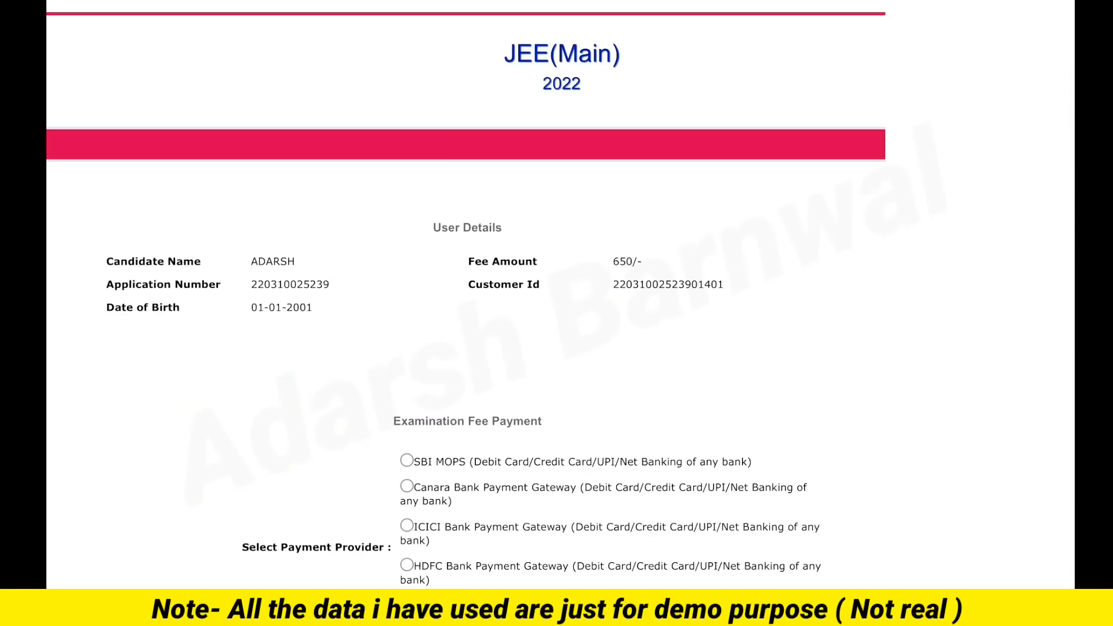